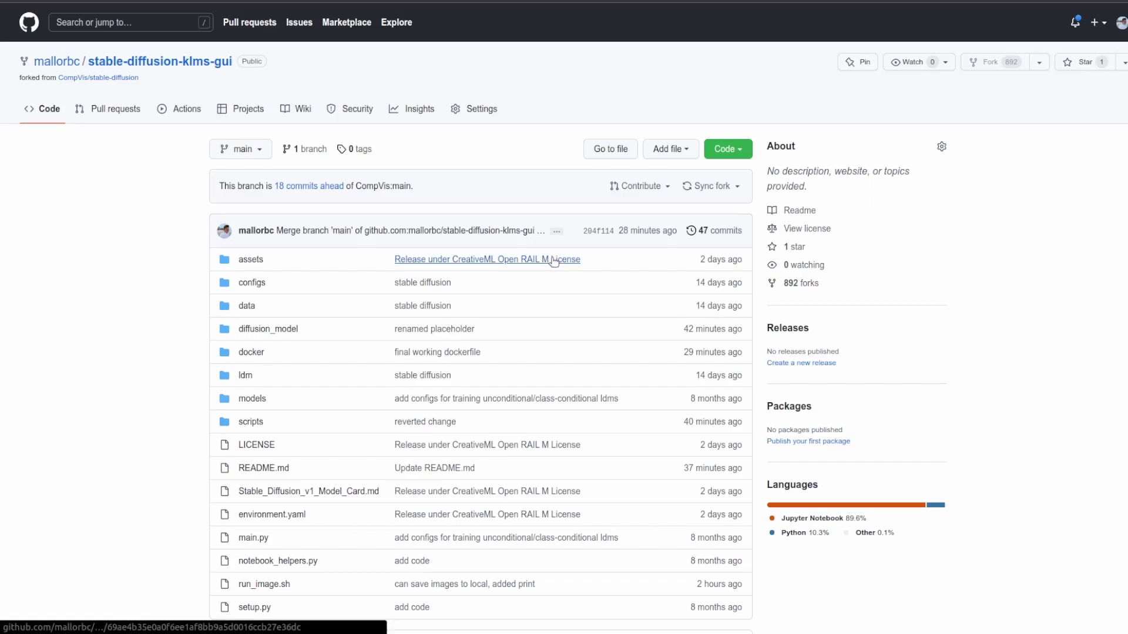
Scroll down through the repository README.
scroll(554, 261, down, 5)
scroll(554, 260, down, 11)
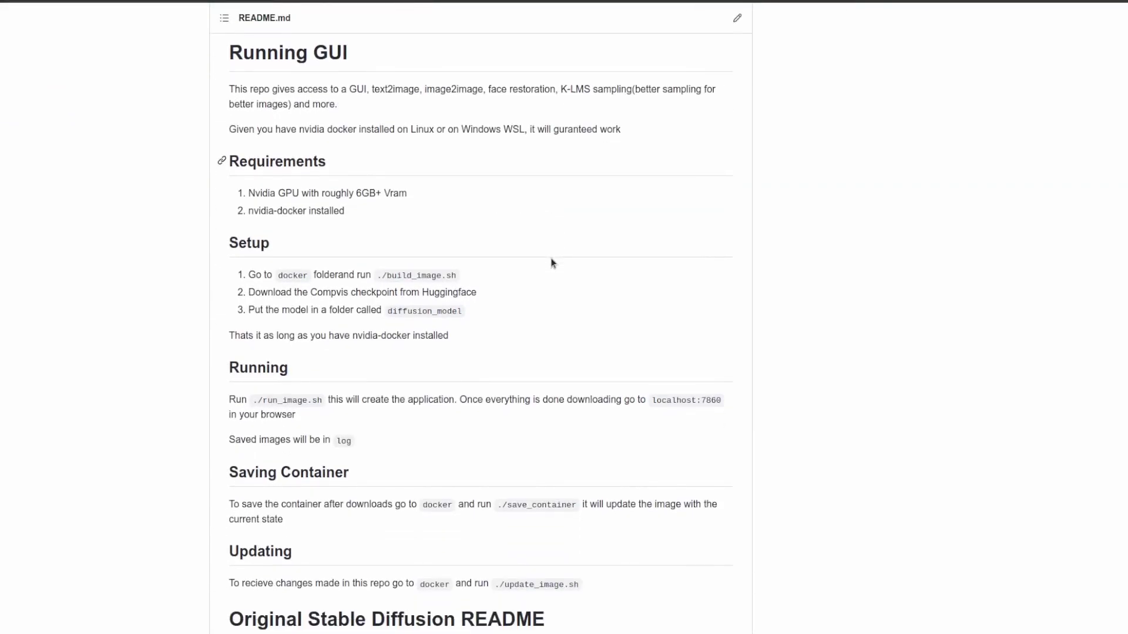
scroll(552, 263, down, 1)
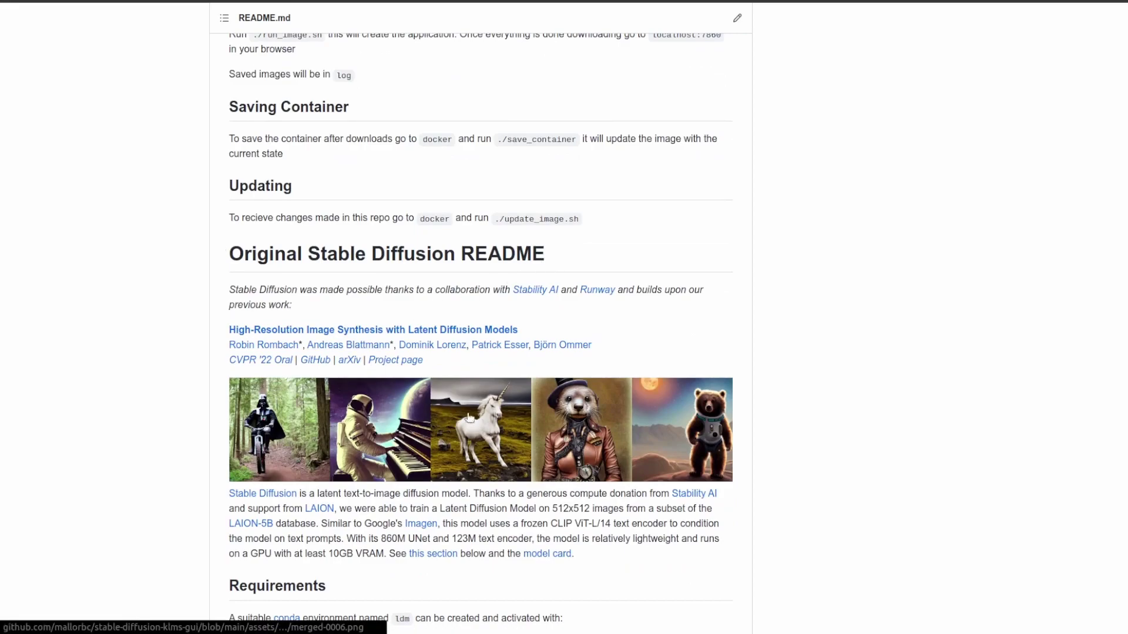
scroll(525, 437, down, 1)
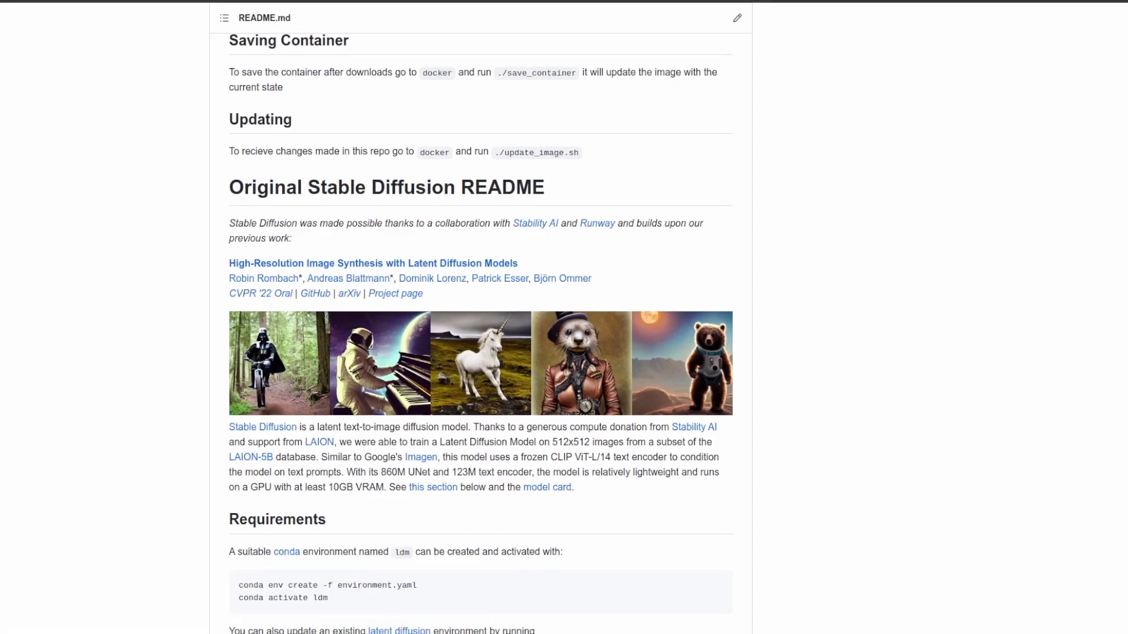
scroll(665, 294, up, 14)
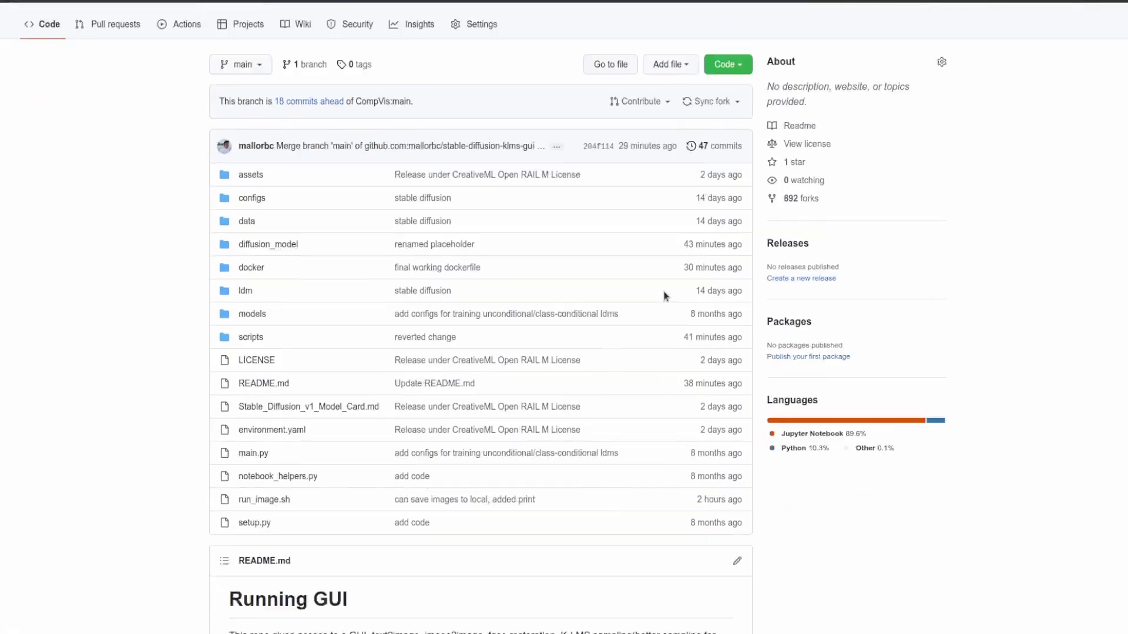
scroll(665, 296, down, 7)
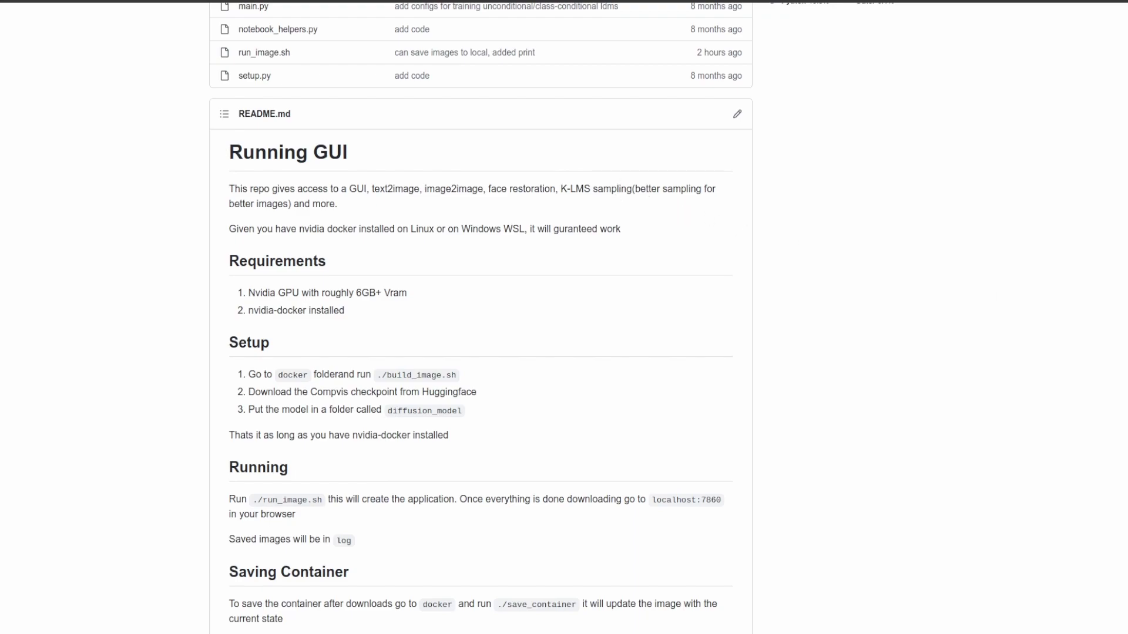
scroll(480, 317, down, 1)
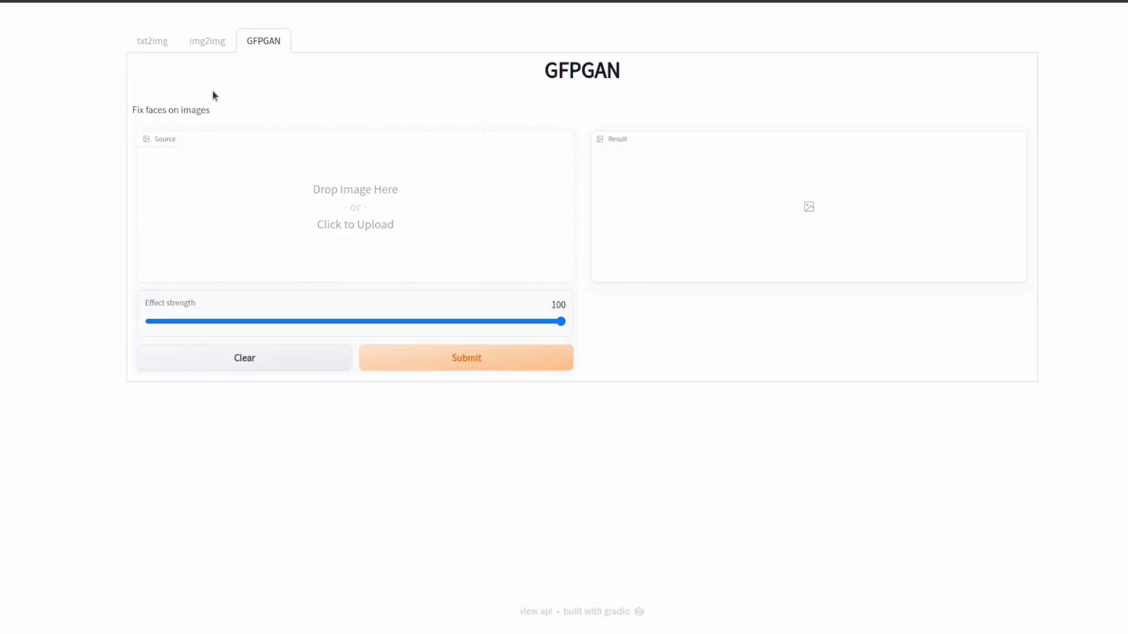
Compare the text-to-image, image-to-image and GFPGAN face restoration forms shown in the README.
click(160, 43)
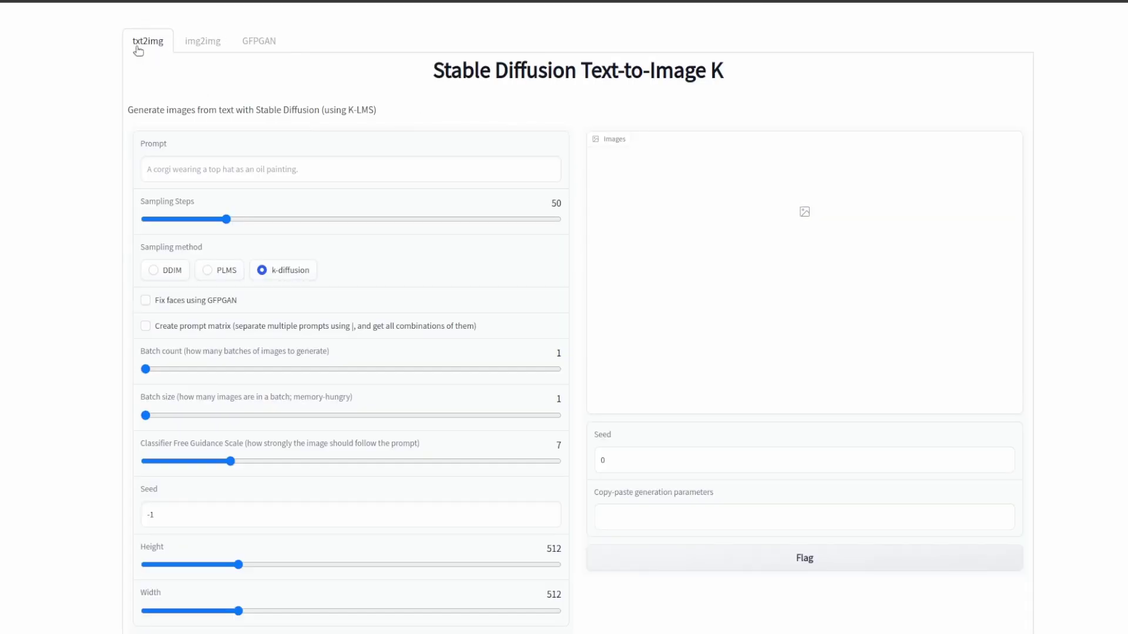
click(210, 44)
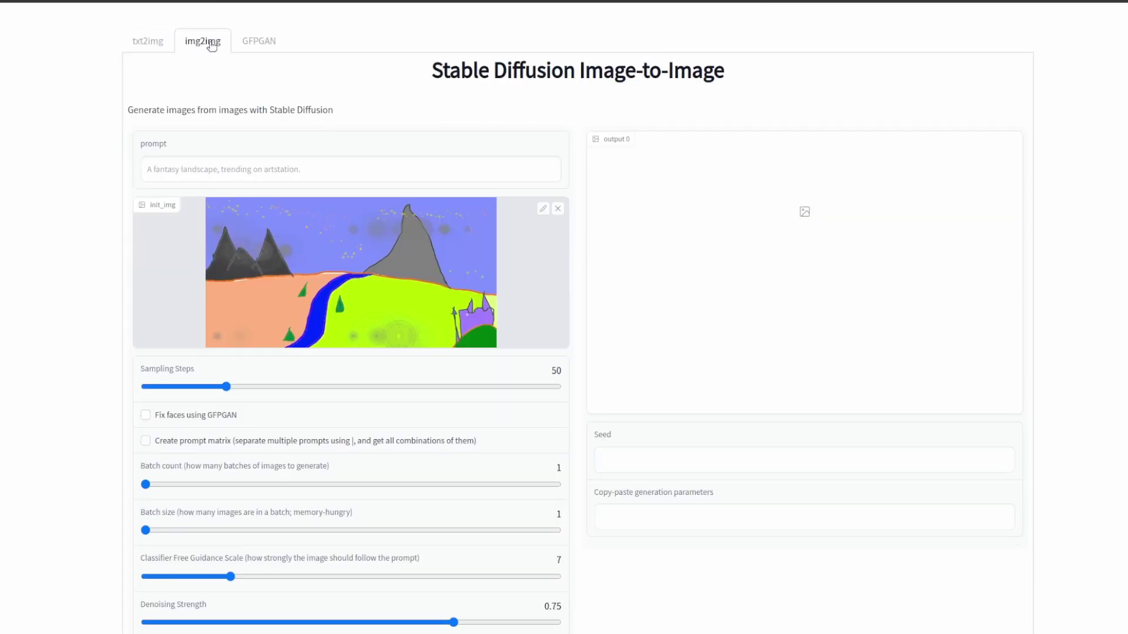
click(260, 42)
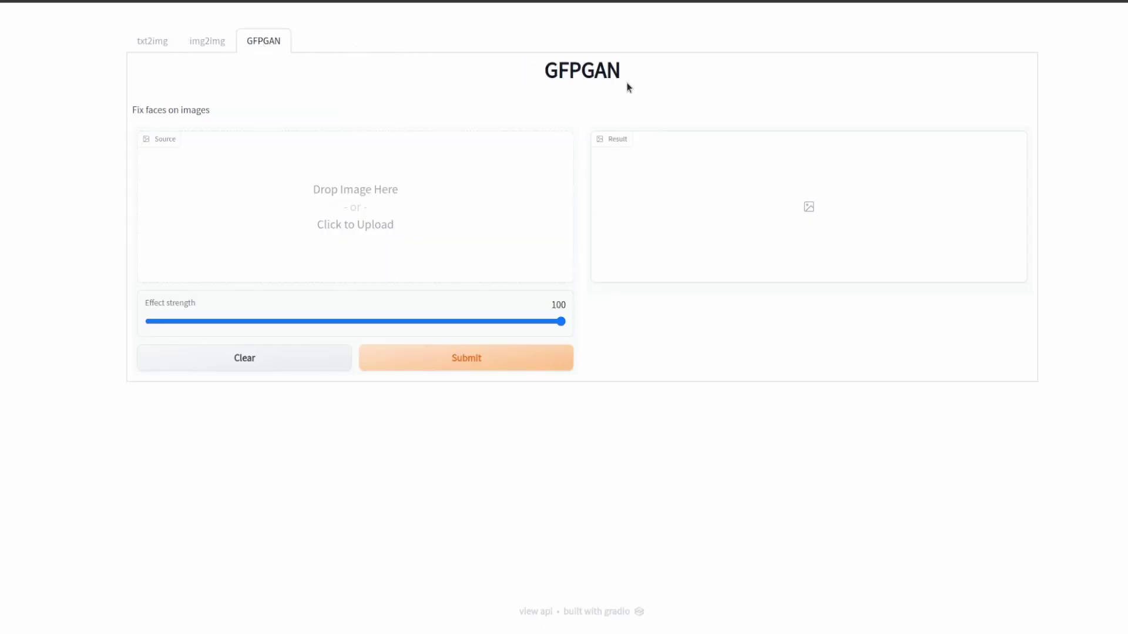
click(150, 39)
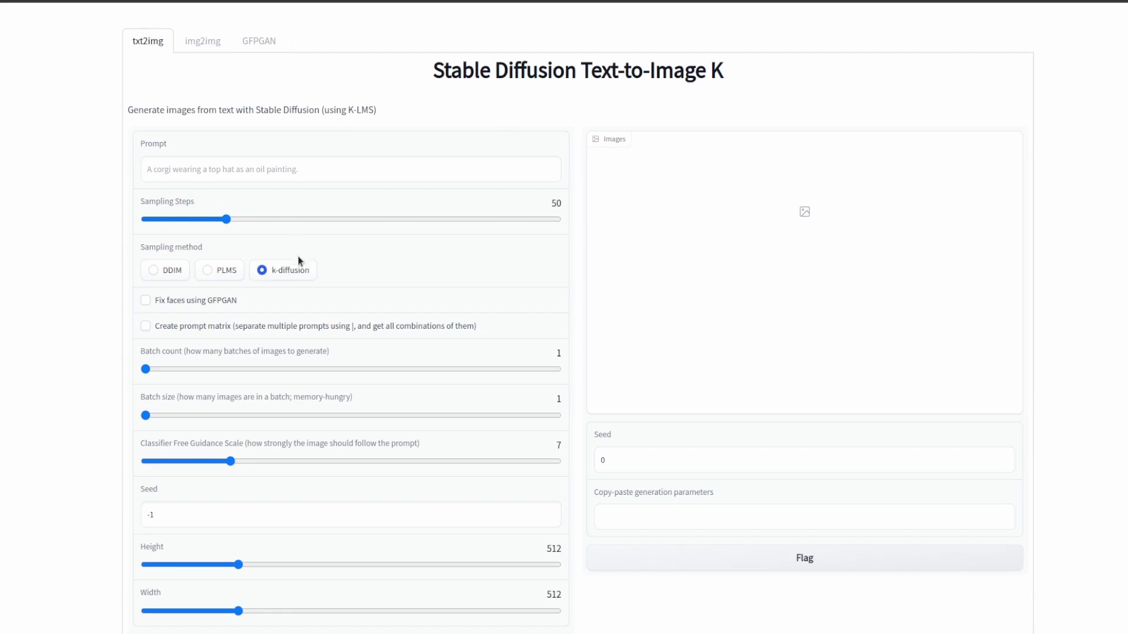
click(199, 43)
click(260, 44)
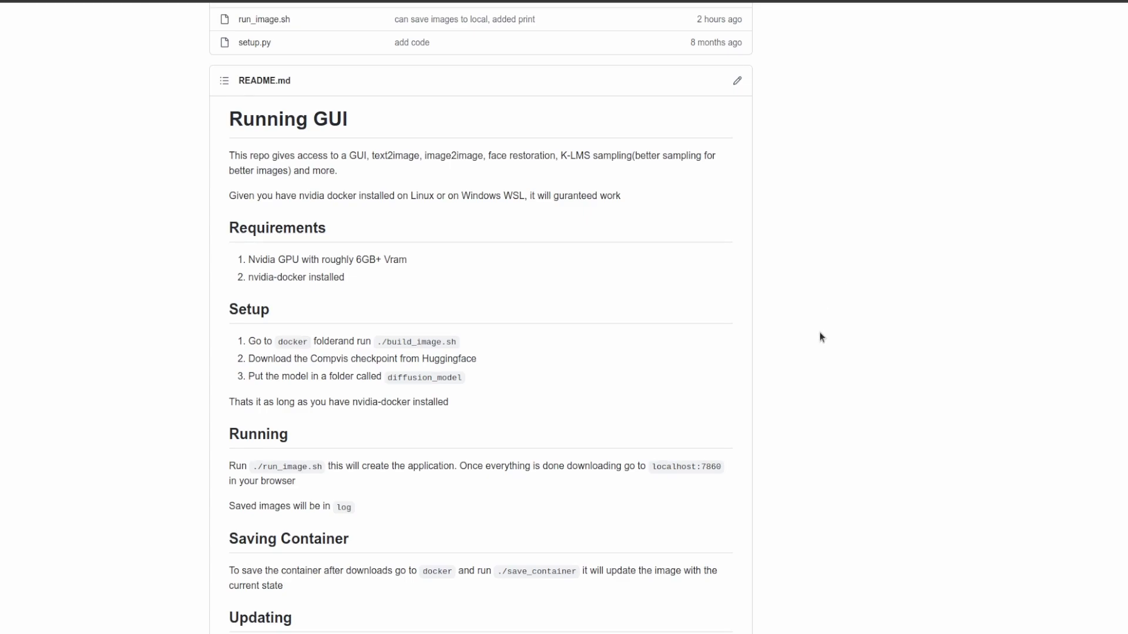
scroll(819, 340, up, 10)
Copy the repository's HTTPS clone URL and paste it after git clone in a new terminal.
click(729, 149)
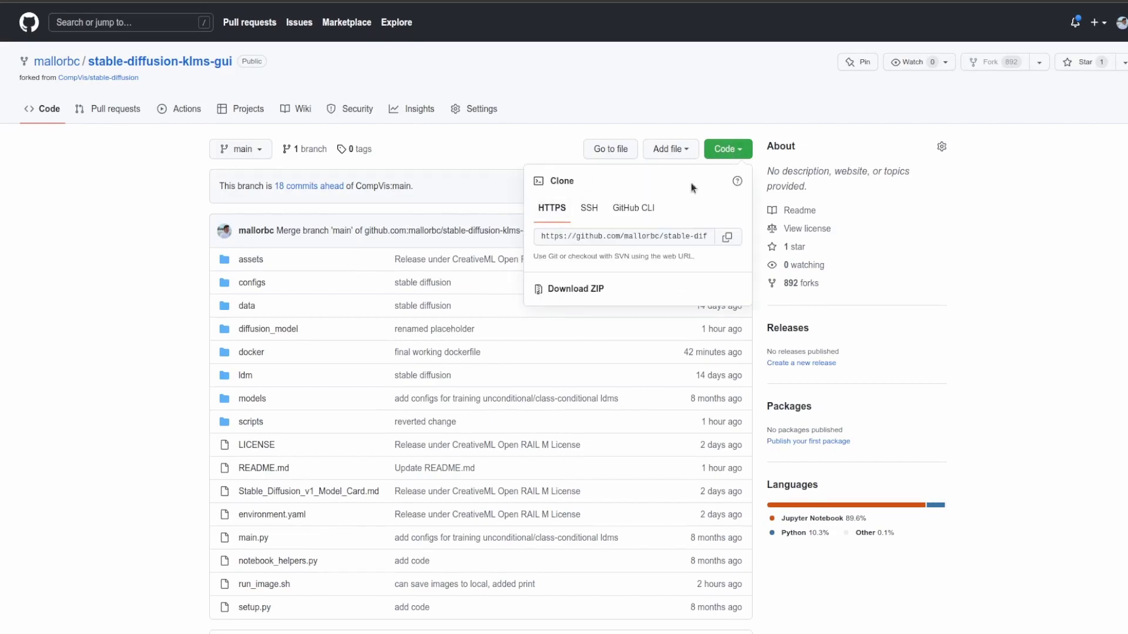
click(727, 237)
key(ctrl+alt+t)
drag(875, 19, 590, 190)
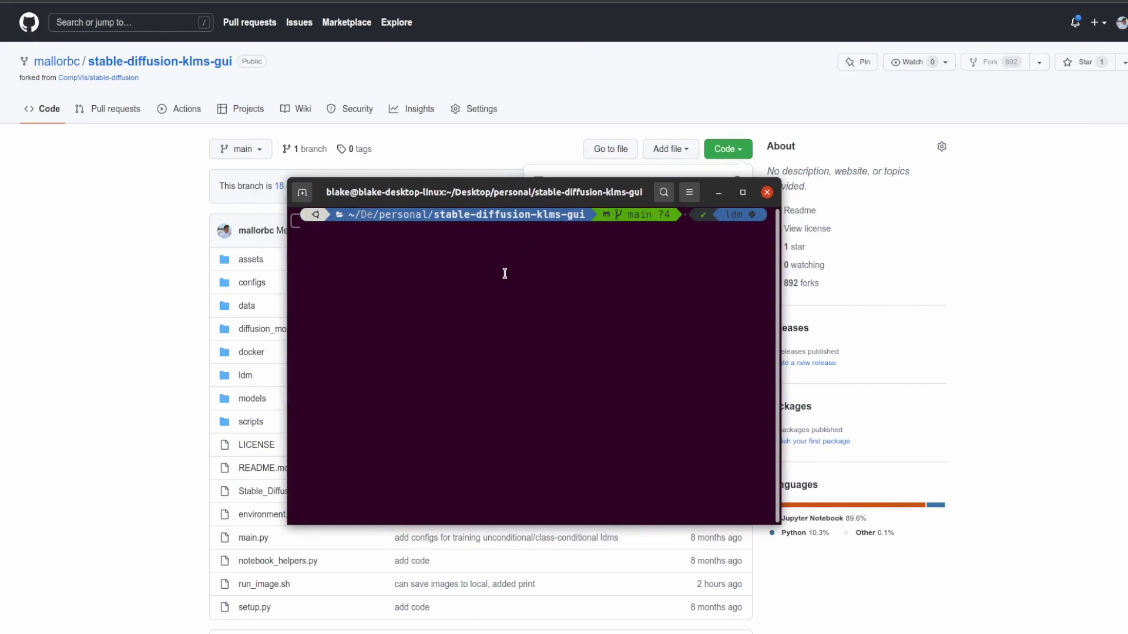
text(git clone)
key(ctrl+shift+v)
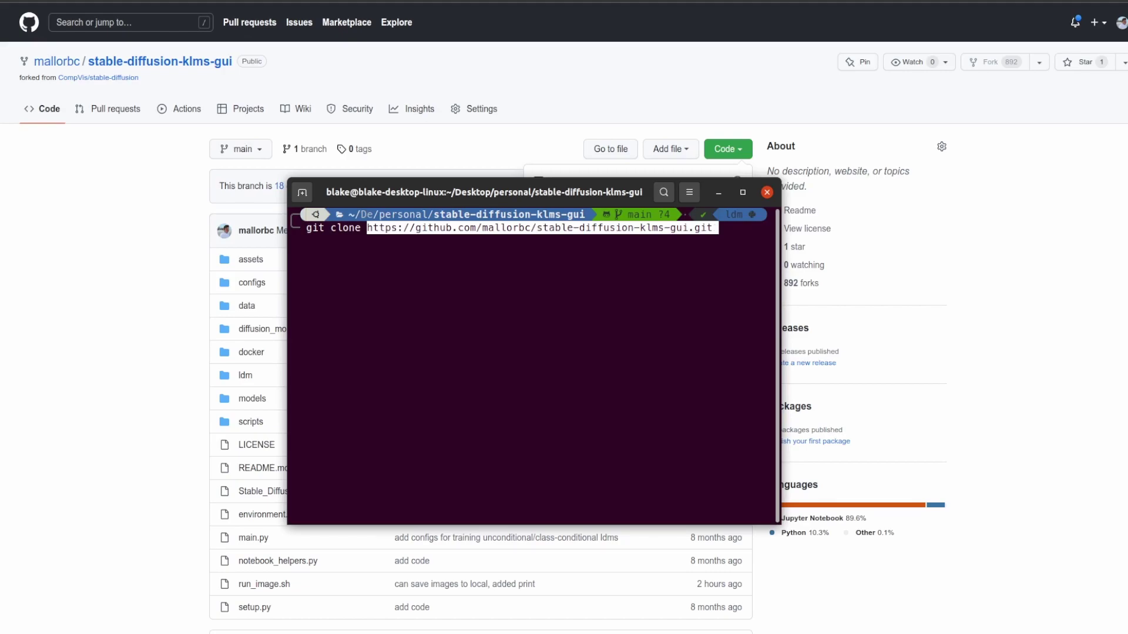
Leave the clone unrun and select the README's Setup step about building the image.
key(alt+Tab)
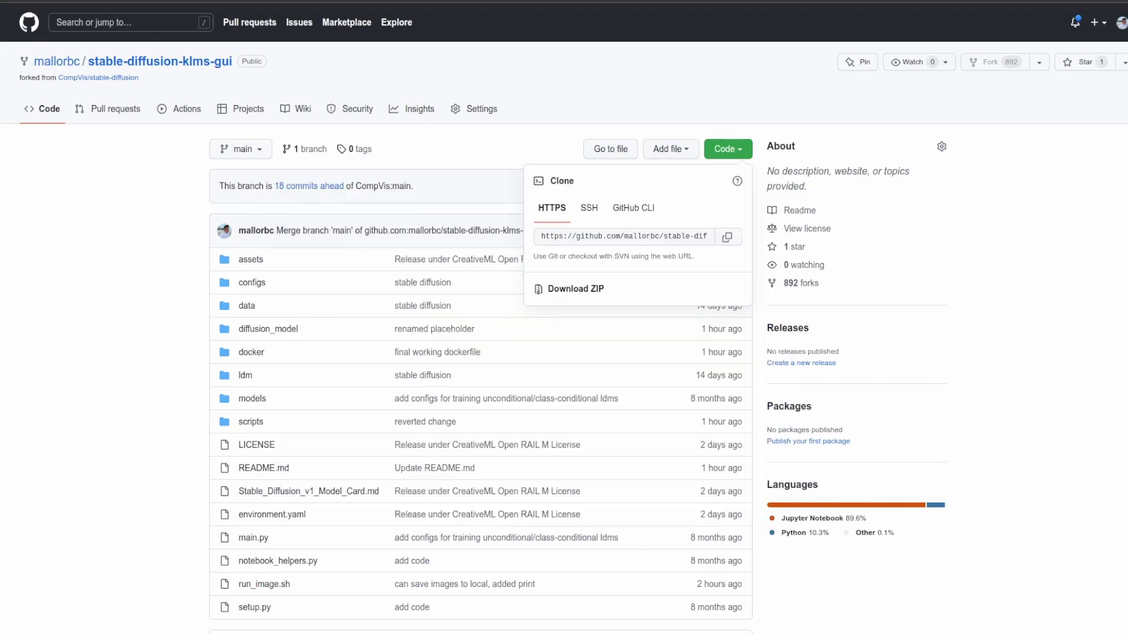
scroll(464, 332, down, 5)
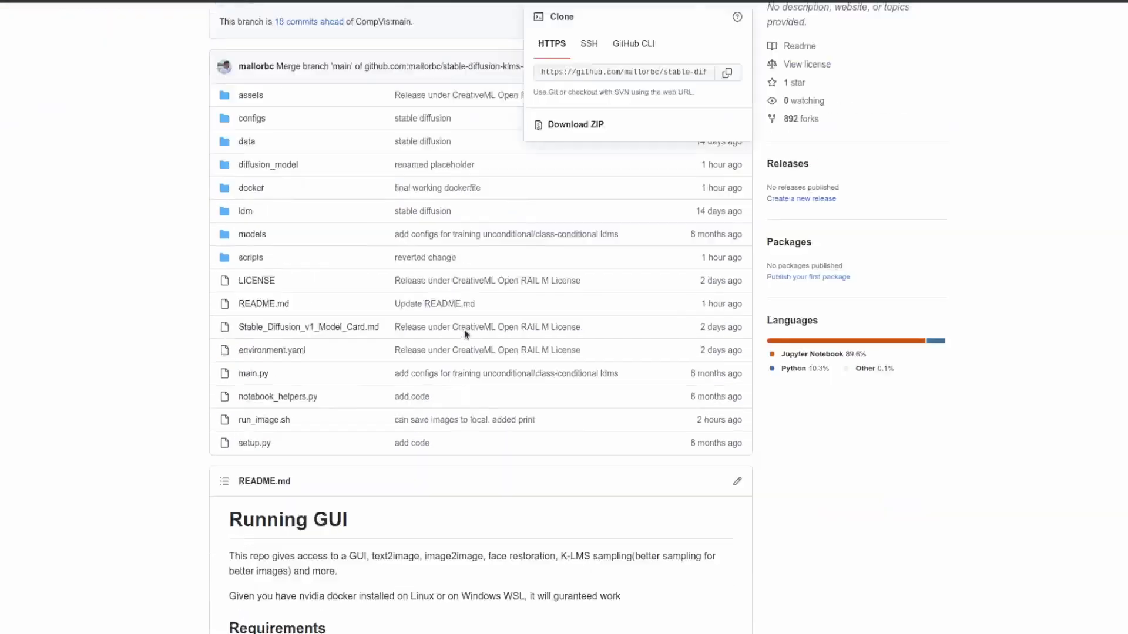
scroll(452, 335, down, 8)
scroll(406, 320, up, 1)
scroll(364, 247, down, 1)
triple_click(325, 172)
In a new terminal, enter the docker folder and list its files.
key(ctrl+alt+t)
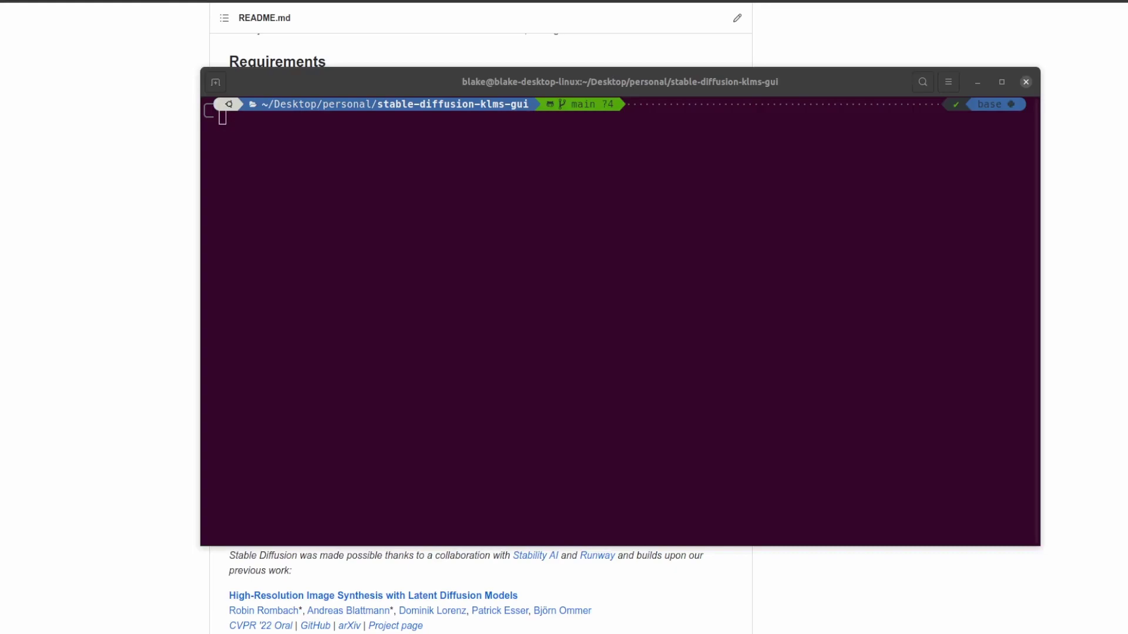
click(448, 237)
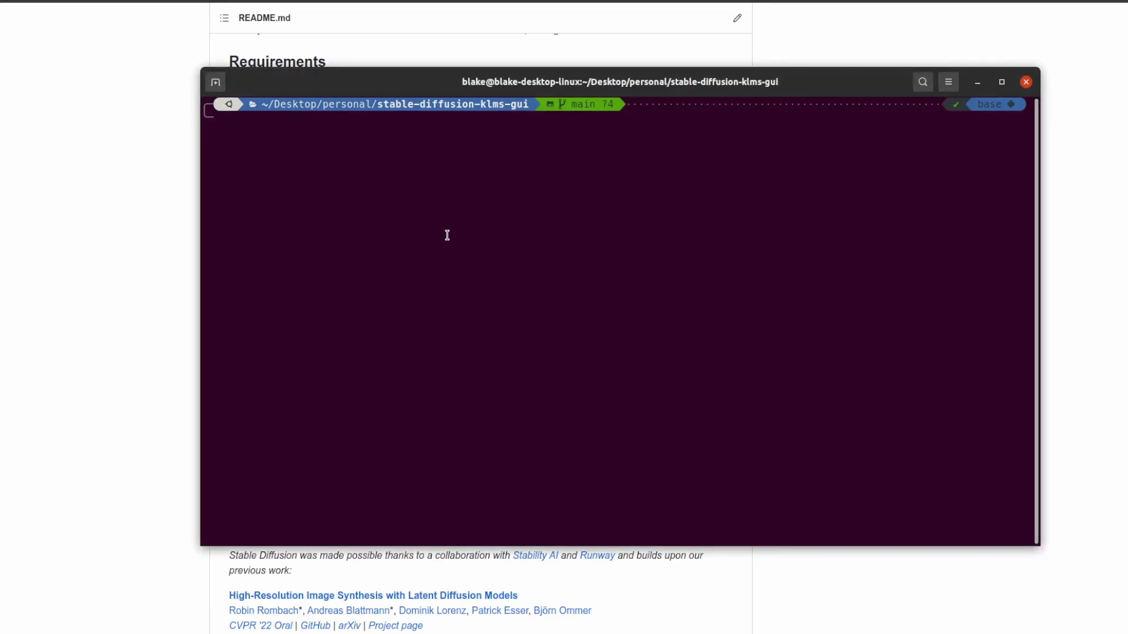
text(cd docker)
key(Return)
text(ls)
key(Return)
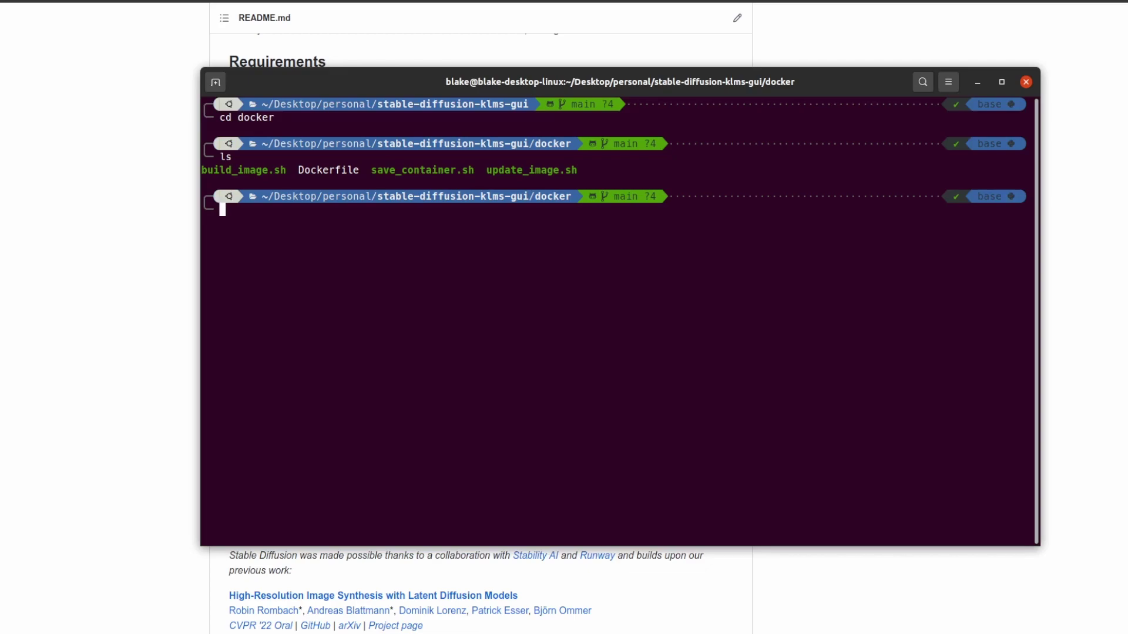
Build the Docker image with ./build_image.sh.
text(./build_image.sh)
key(Return)
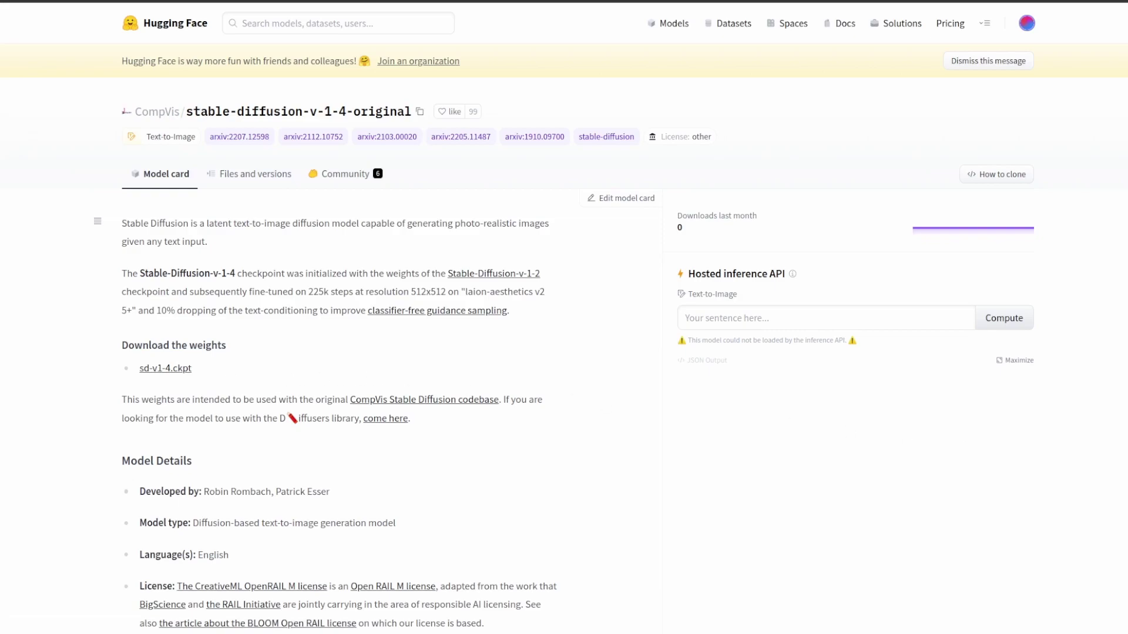
key(alt+Tab)
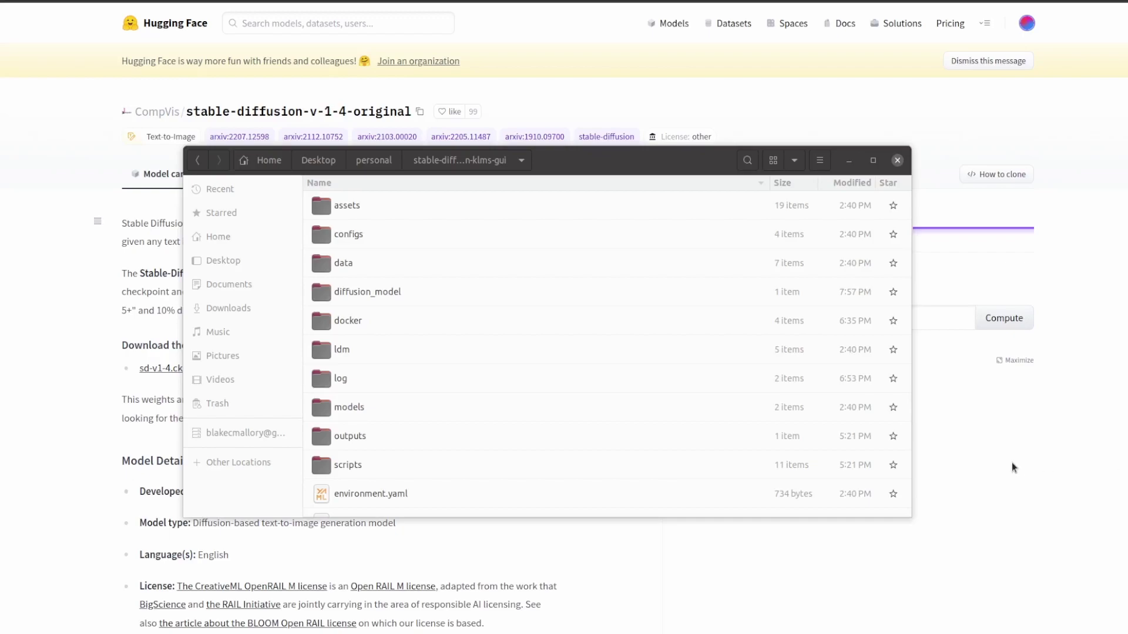
Open the diffusion_model folder to confirm the 4.3 GB model.ckpt is there.
double_click(383, 291)
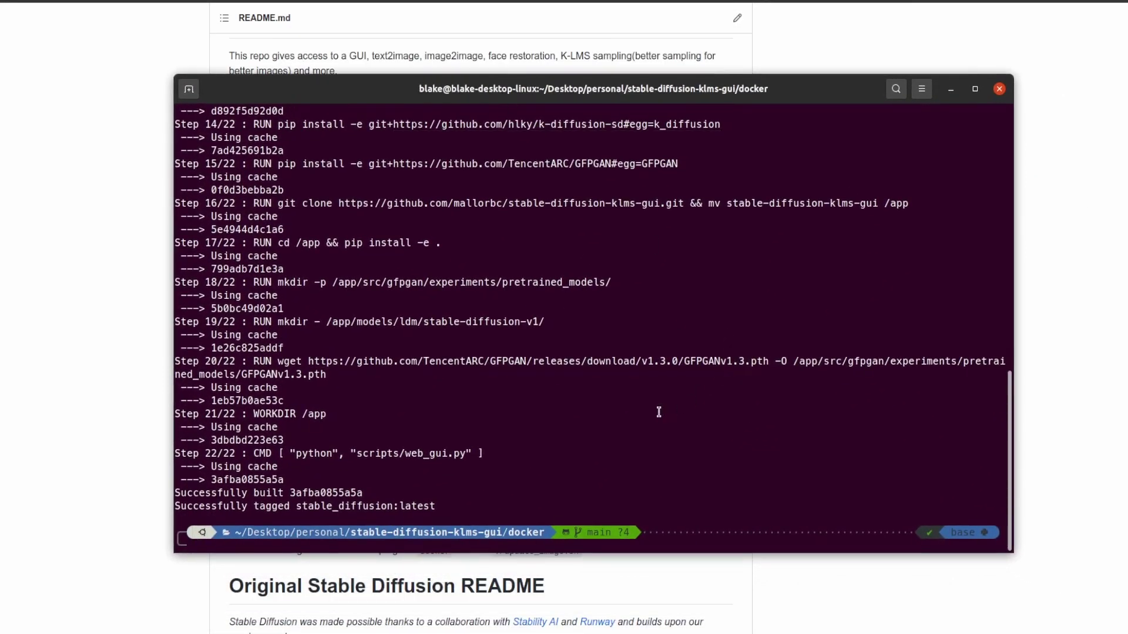
Go back up to the repository folder and launch ./run_image.sh to start the web GUI.
text(cd ..)
key(Return)
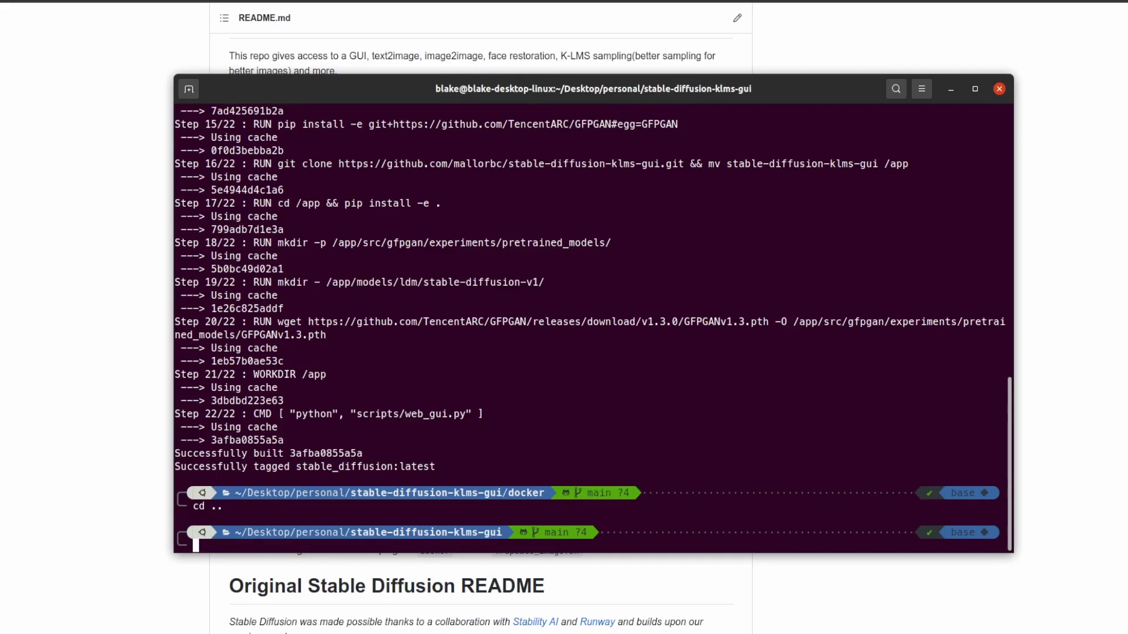
text(./ru)
key(Tab)
key(Return)
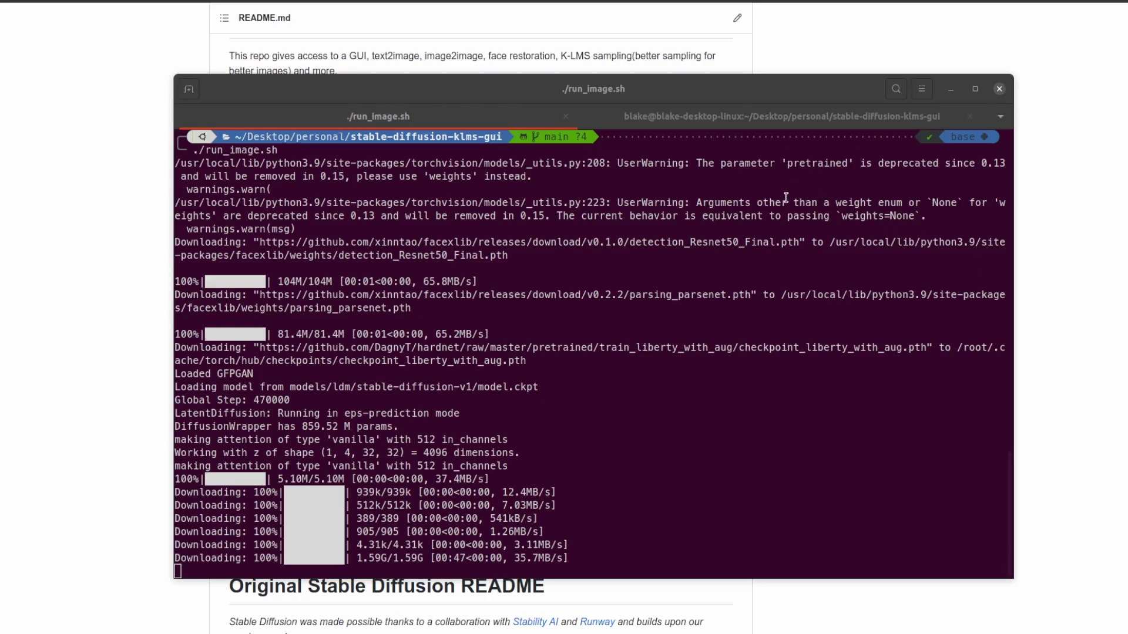
In the second terminal tab, run ./save_container.sh from the docker folder, then close that tab.
click(721, 124)
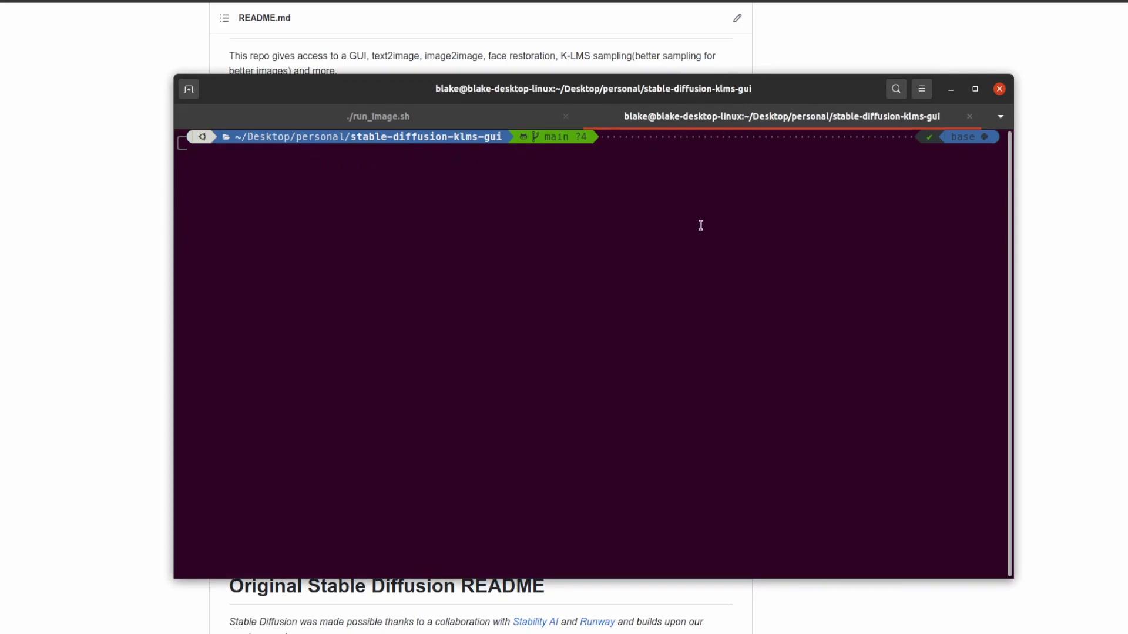
text(cd docker)
key(Return)
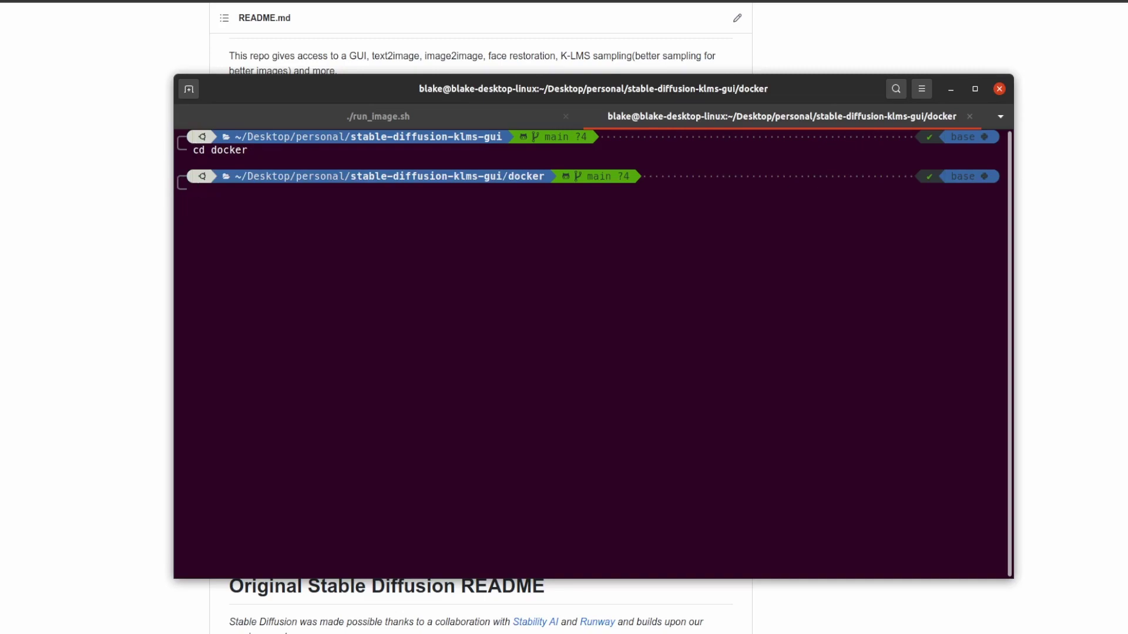
text(./save_container.sh)
key(Return)
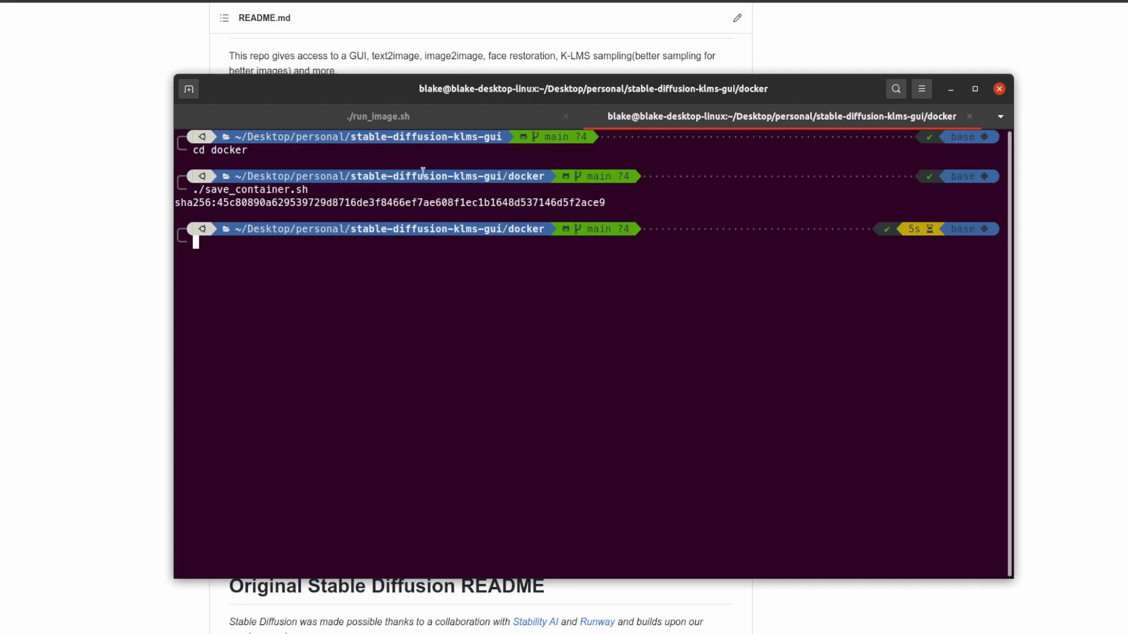
key(ctrl+d)
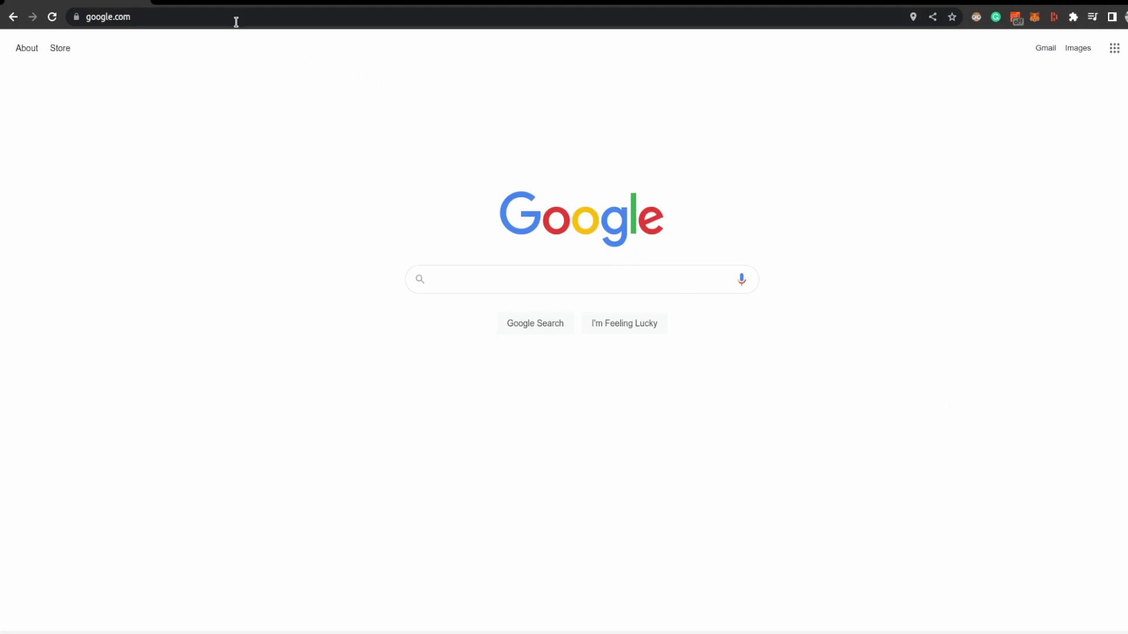
Load the Gradio GUI at localhost:7860 from Chrome's address bar.
click(235, 19)
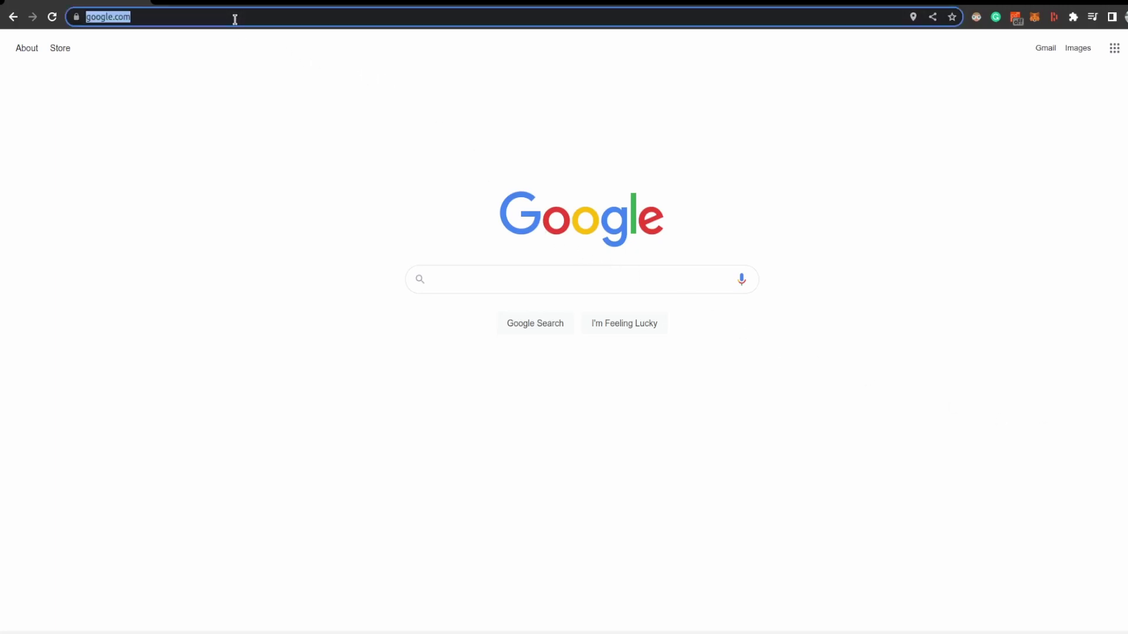
text(l)
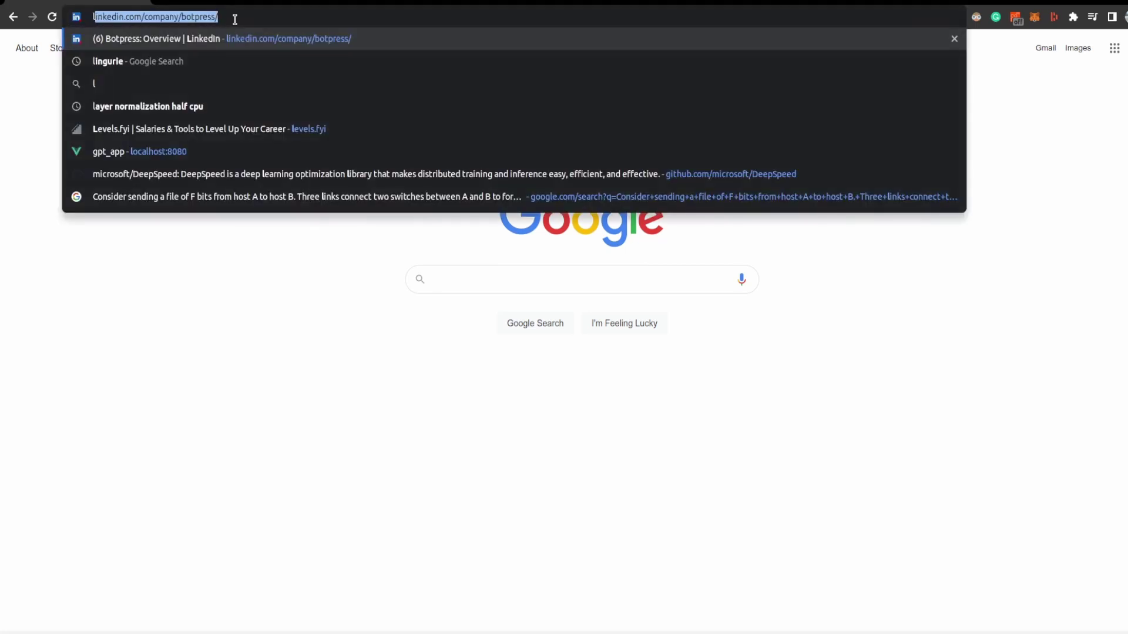
text(ocalhost:)
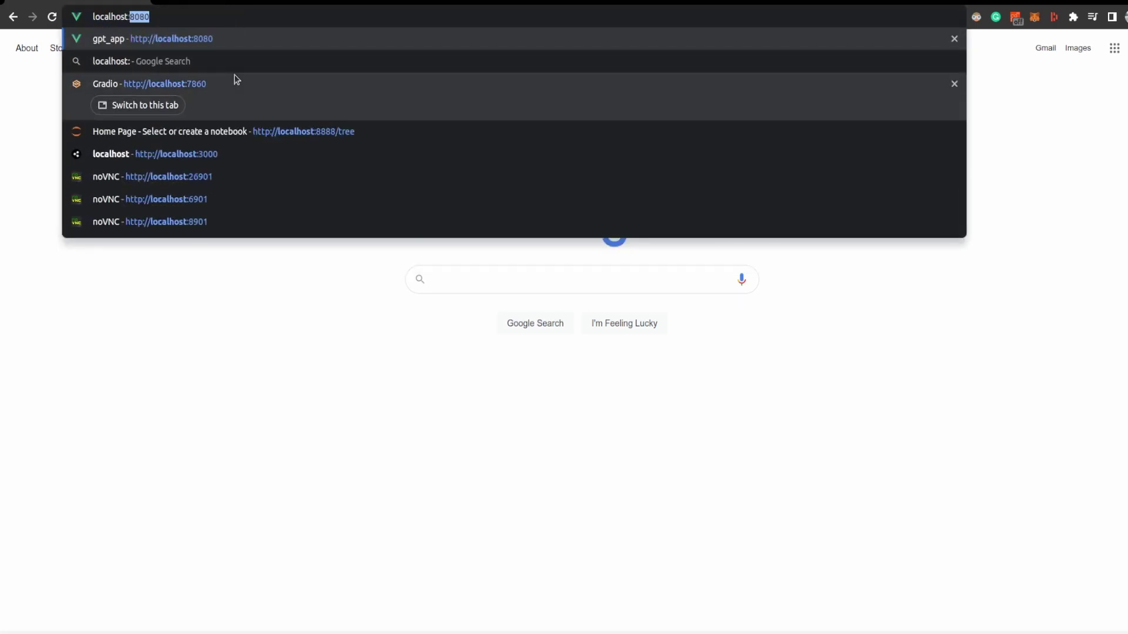
click(236, 82)
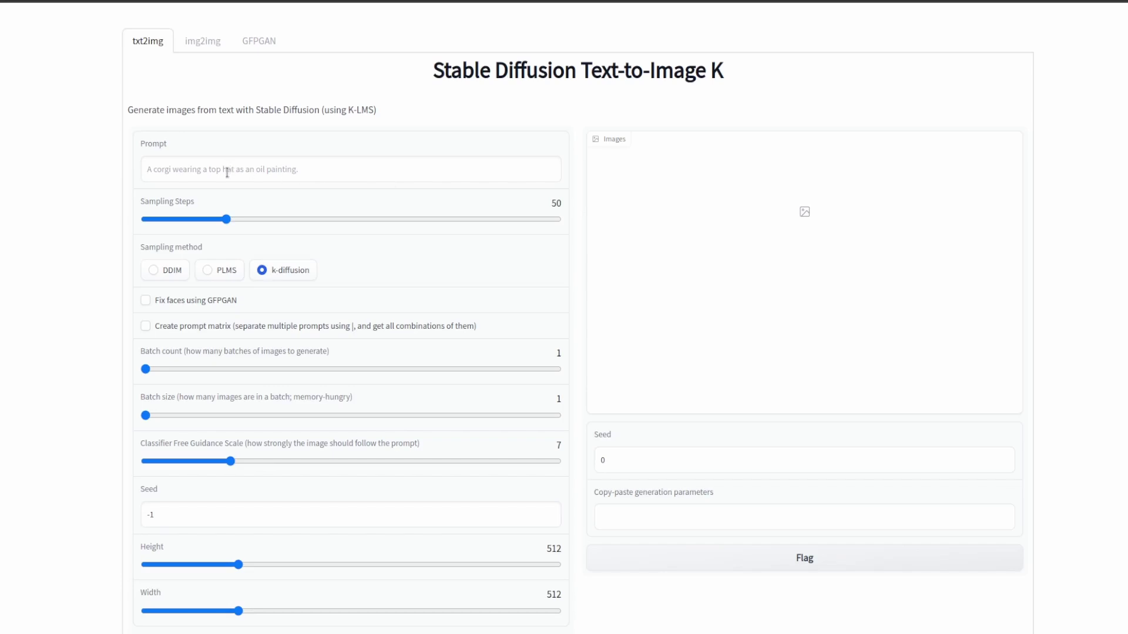
Generate a 512×512 portrait from a smiling-actor prompt with default 50 steps.
click(171, 164)
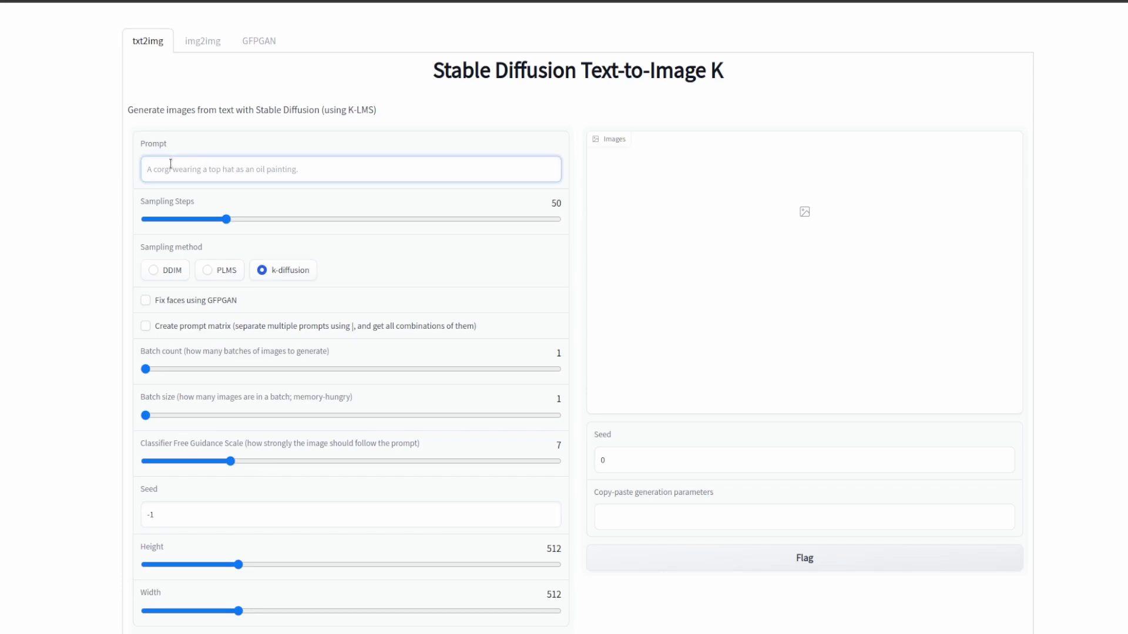
text(Morgan)
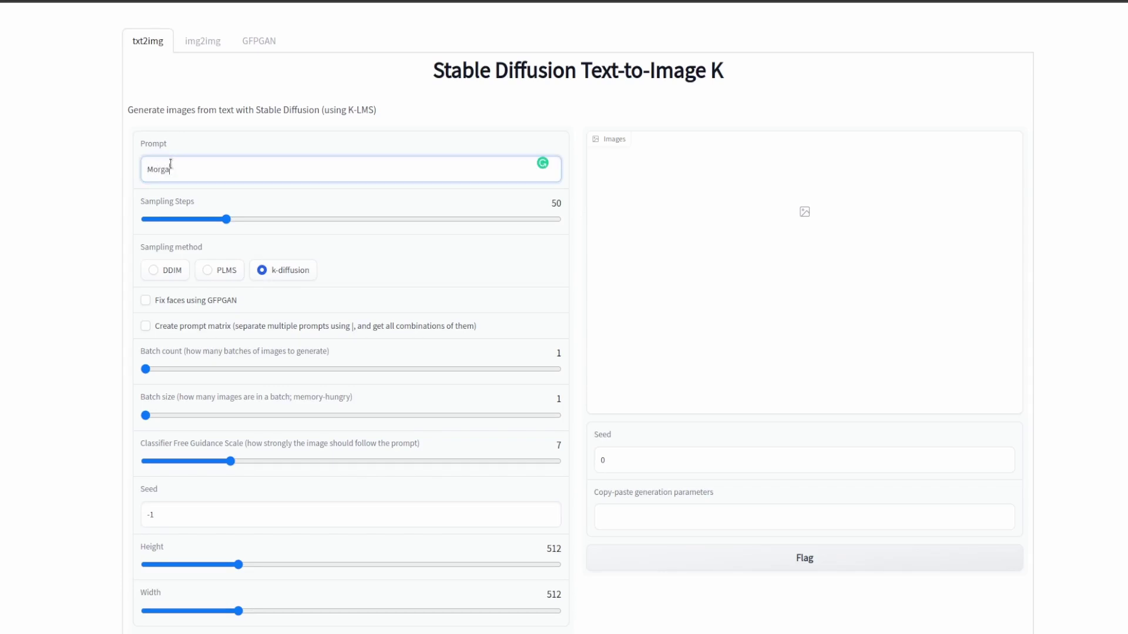
text( Freeman Smil)
key(BackSpace)
text(smiling)
scroll(188, 533, down, 2)
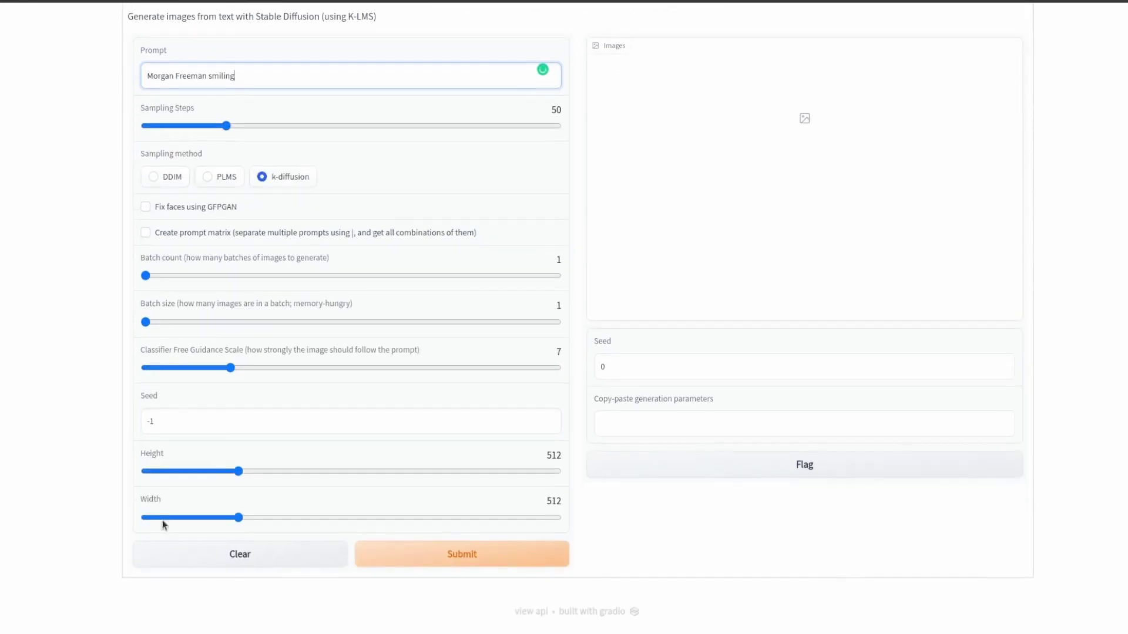
click(470, 563)
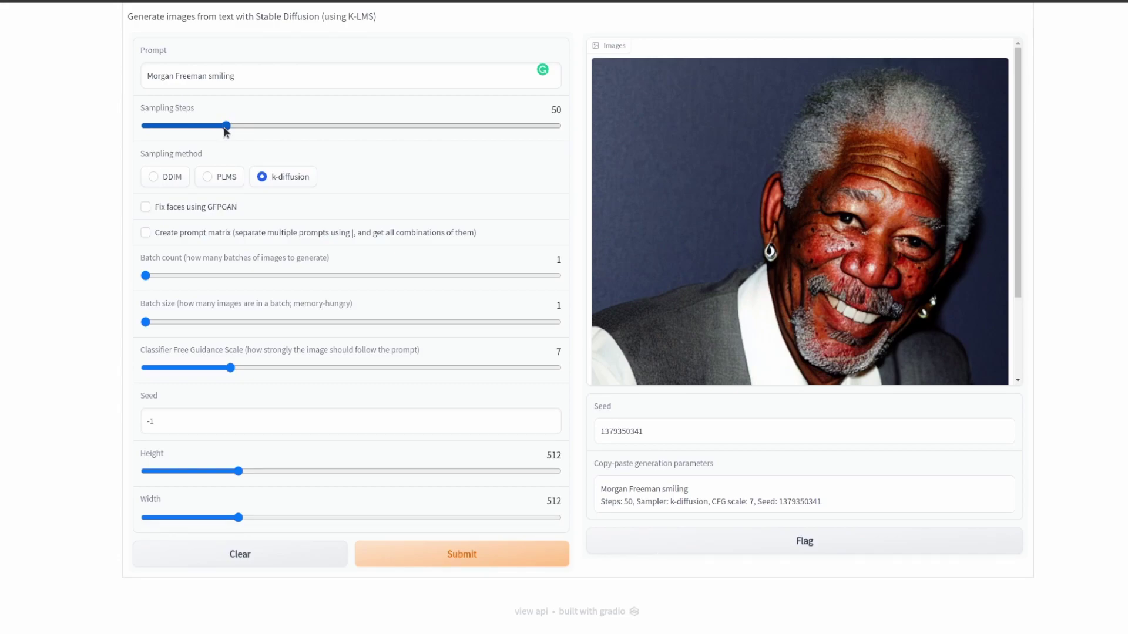
drag(225, 129, 392, 124)
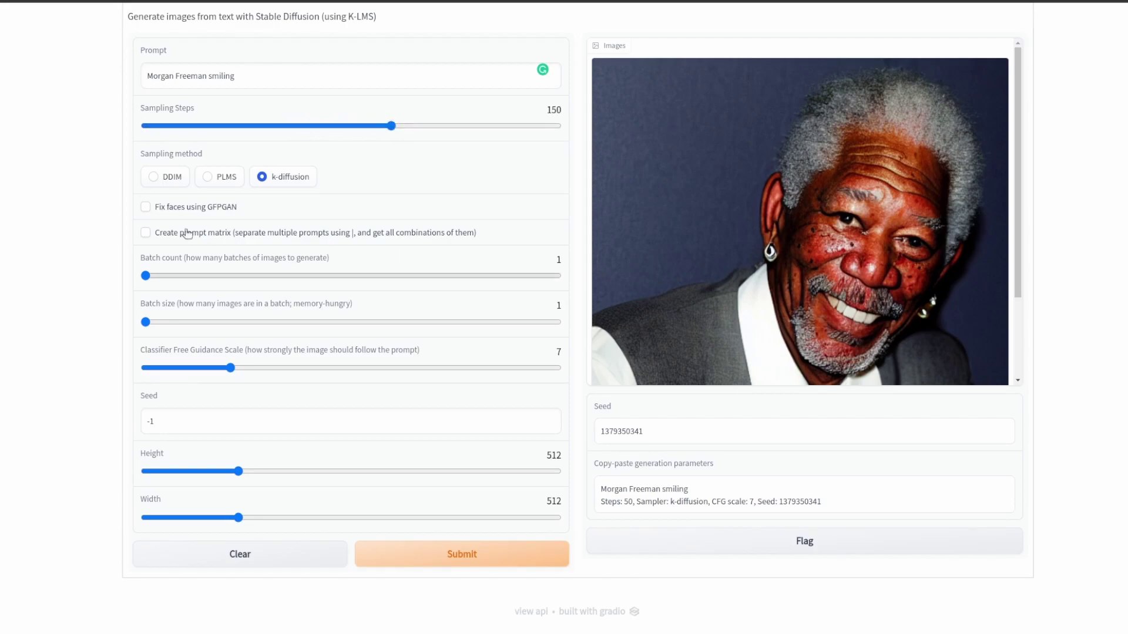
click(145, 206)
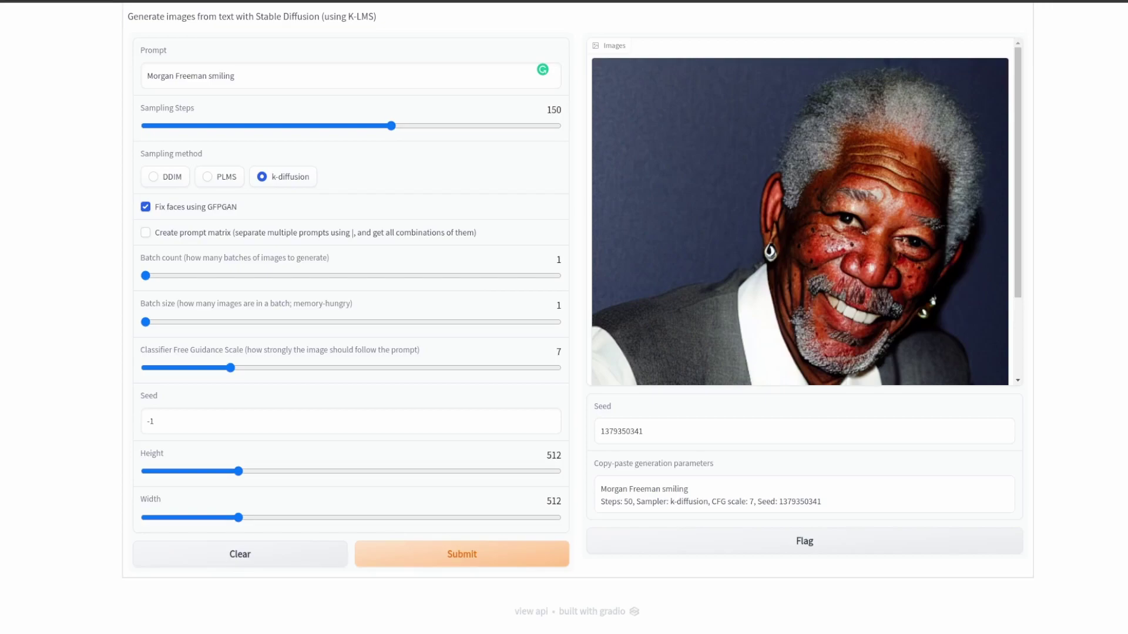
double_click(634, 439)
key(ctrl+c)
click(181, 422)
key(ctrl+a)
key(ctrl+v)
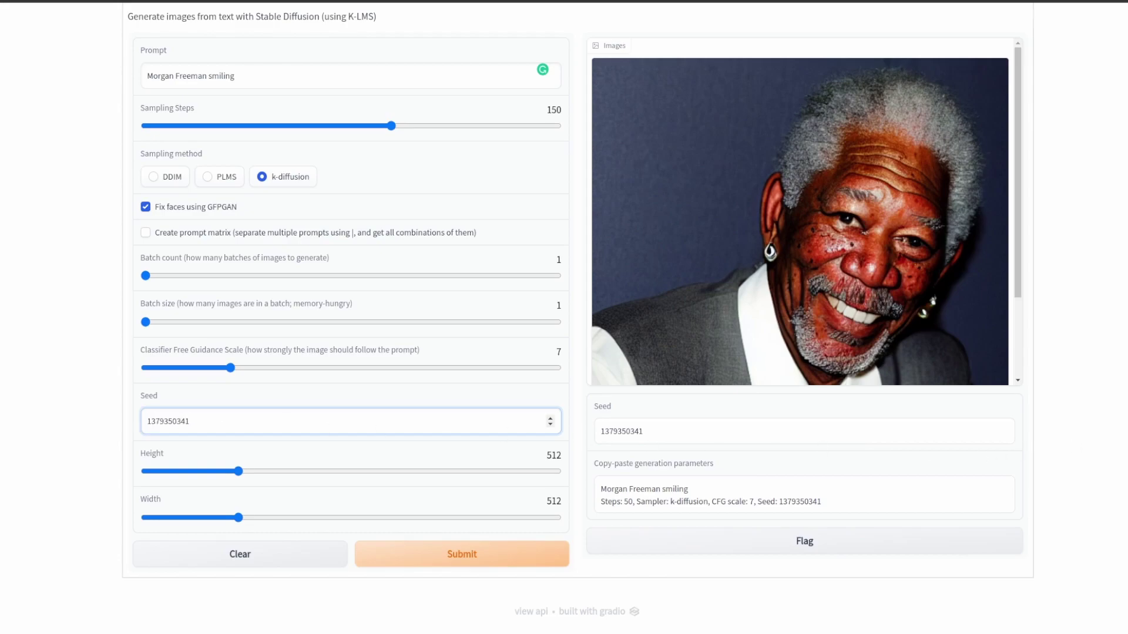
key(Return)
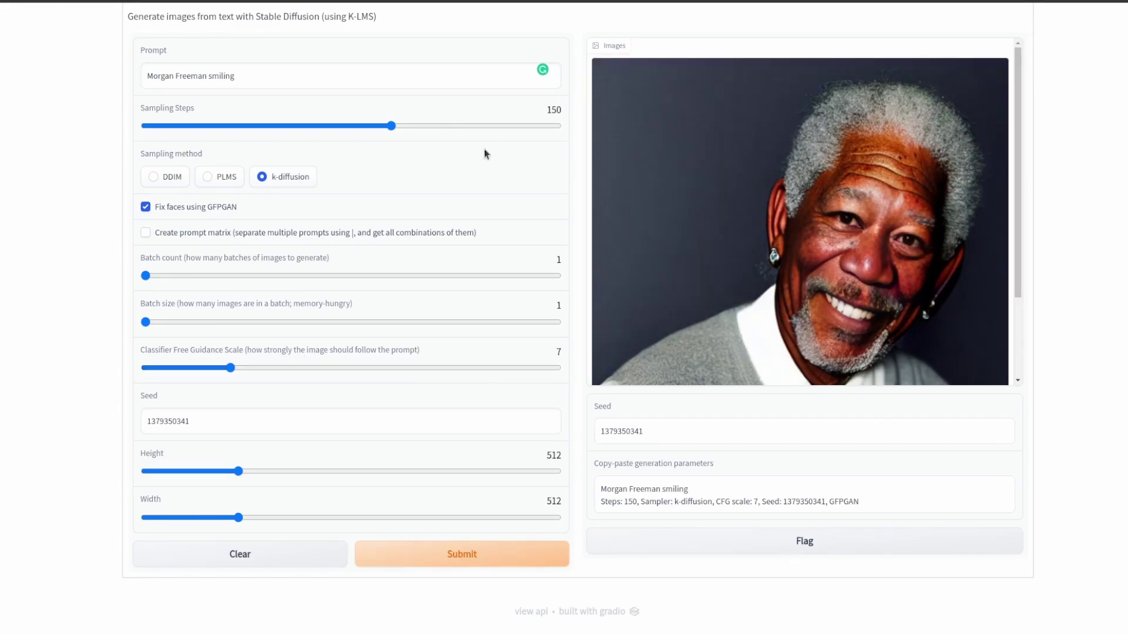
Enable Create prompt matrix and append '| with a hat on |8k' to the prompt.
click(196, 235)
click(244, 80)
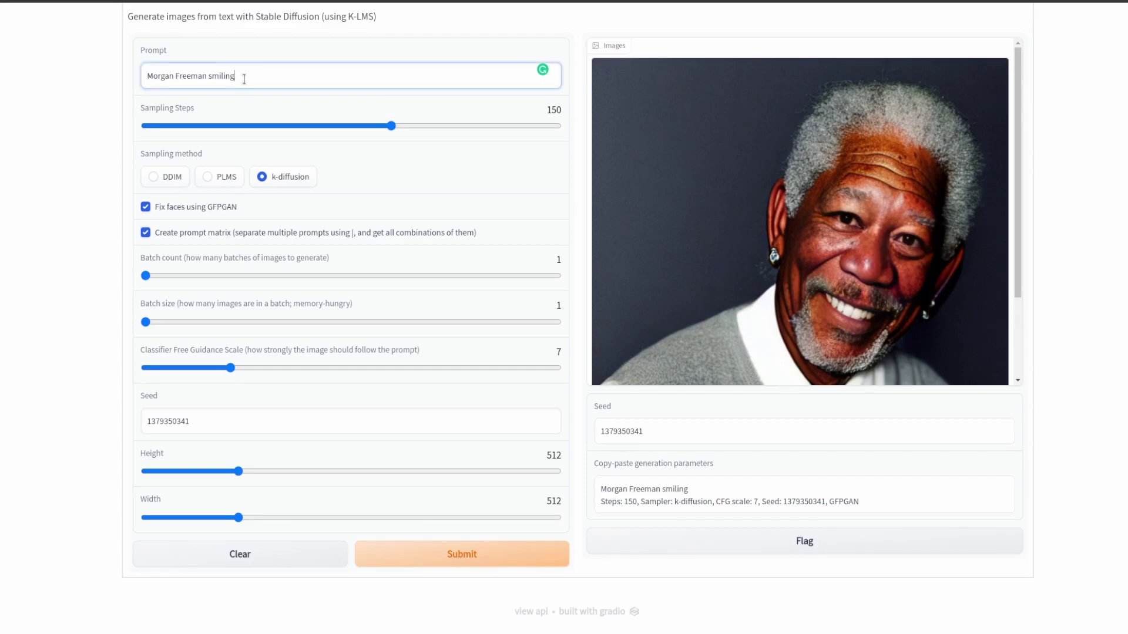
text(| with a hat on |8k)
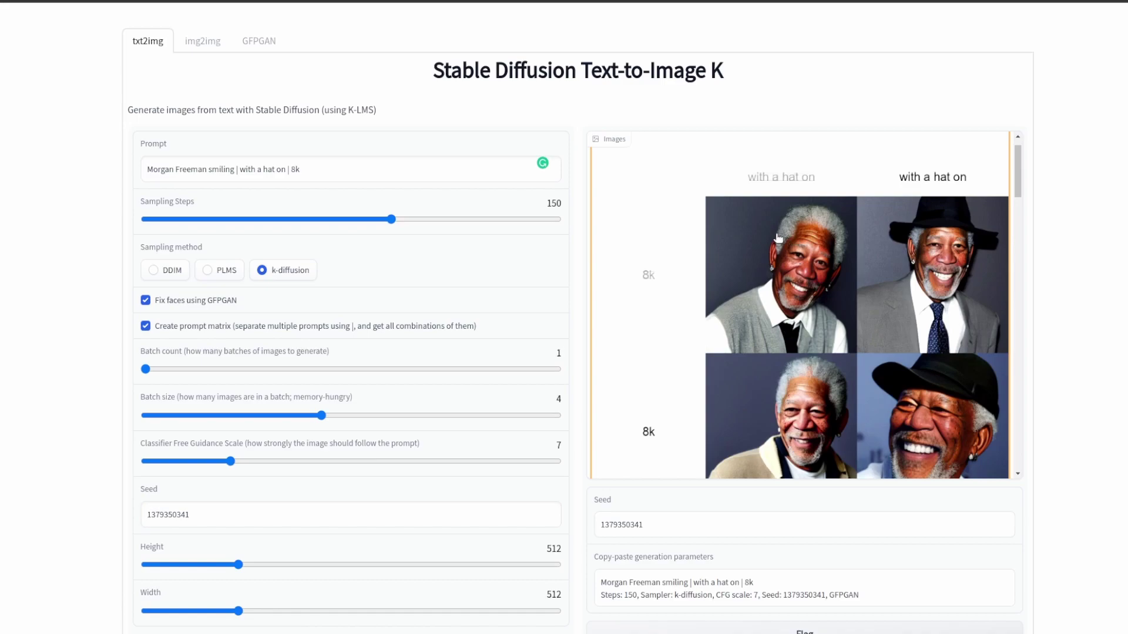
scroll(754, 232, down, 1)
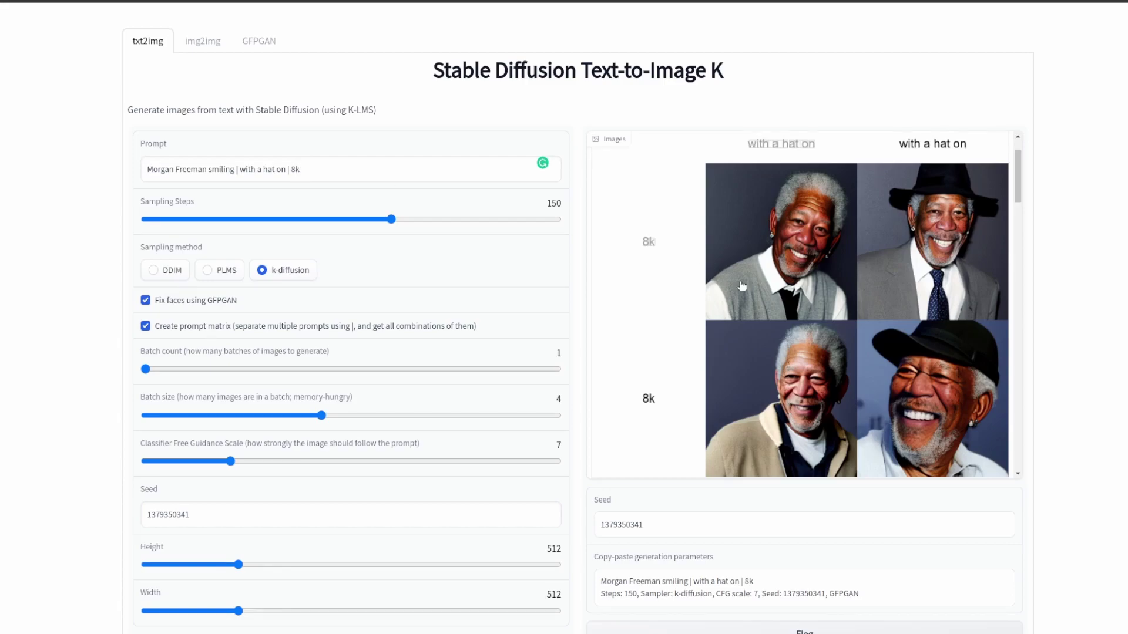
Switch to the img2img page and look over the settings for the landscape sketch.
click(202, 42)
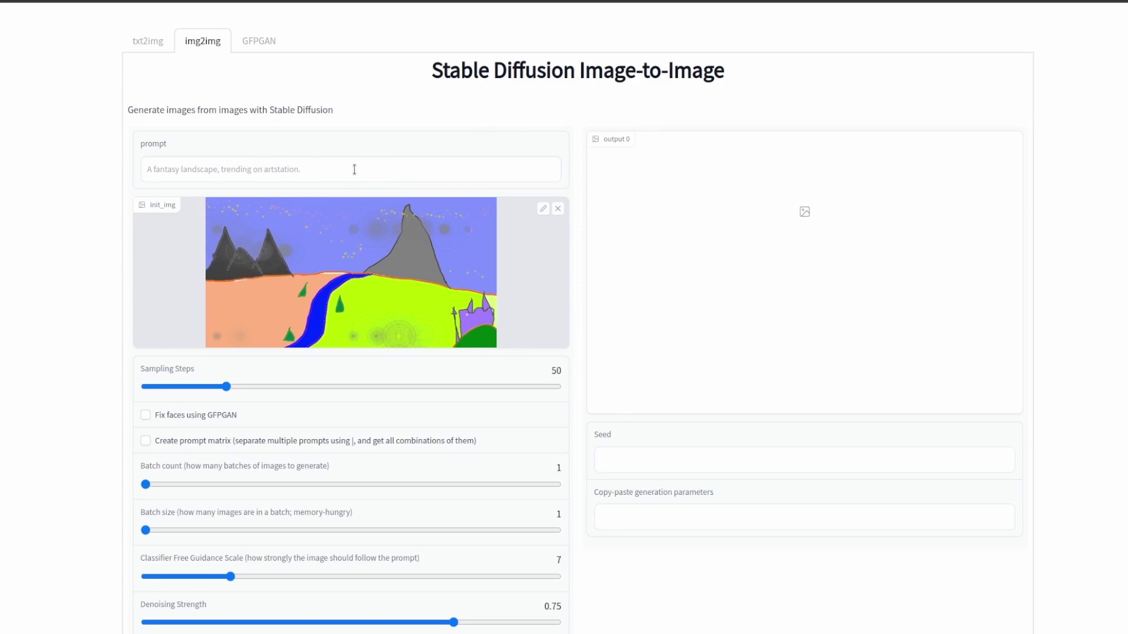
scroll(117, 305, down, 2)
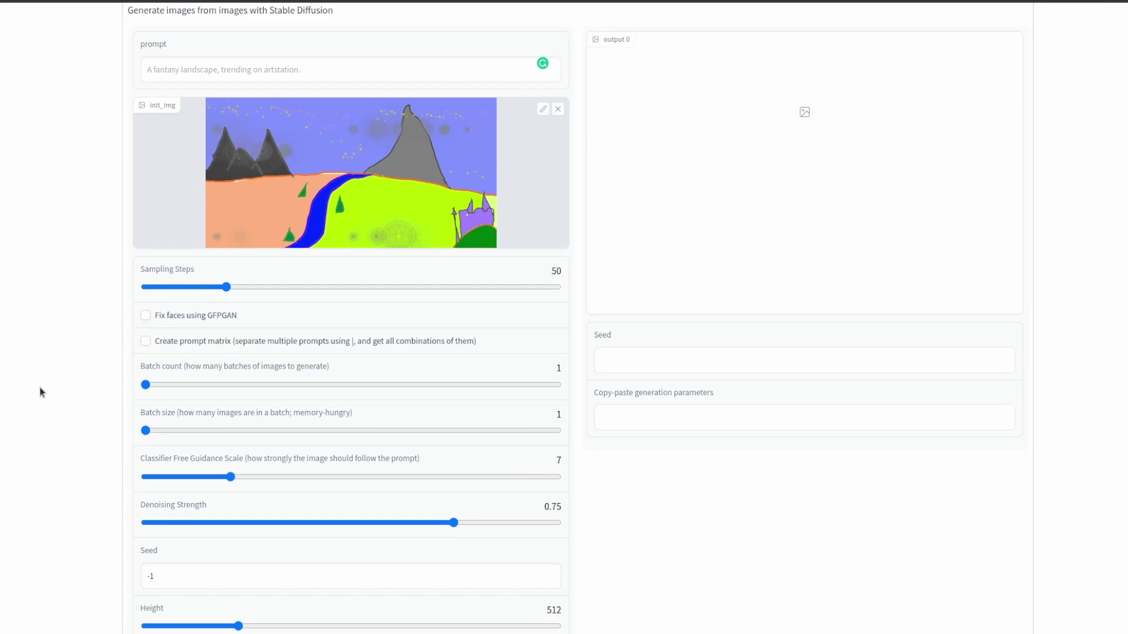
scroll(41, 392, down, 1)
scroll(64, 358, down, 2)
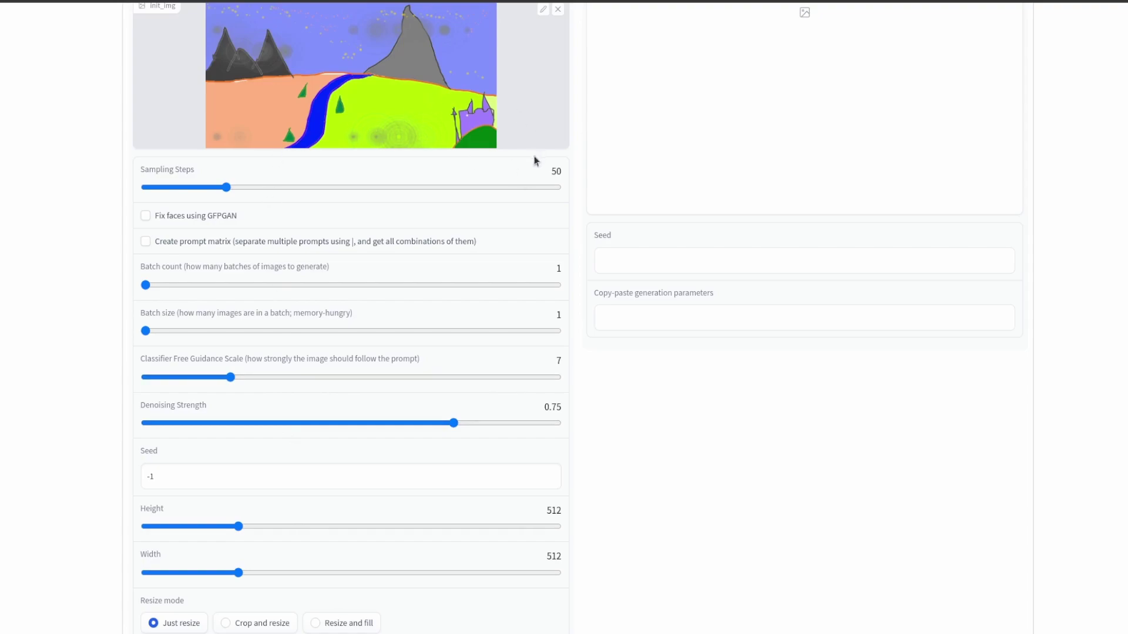
scroll(564, 317, up, 3)
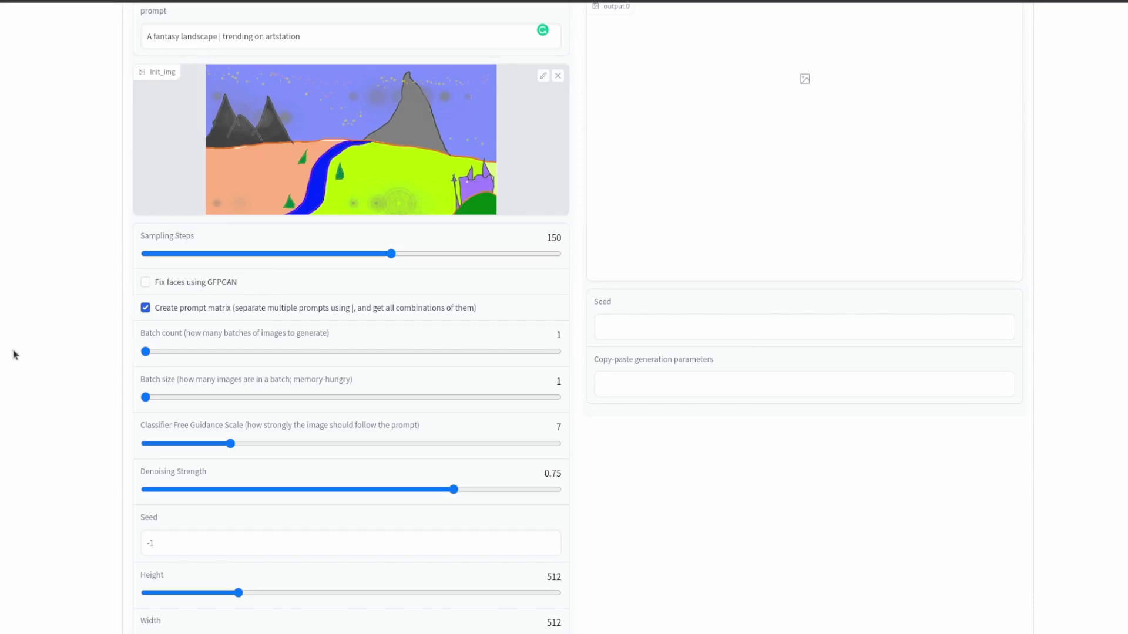
Generate prompt-matrix landscapes from the sketch for 'A fantasy landscape | trending on artstation'.
scroll(1, 381, down, 1)
scroll(2, 382, down, 3)
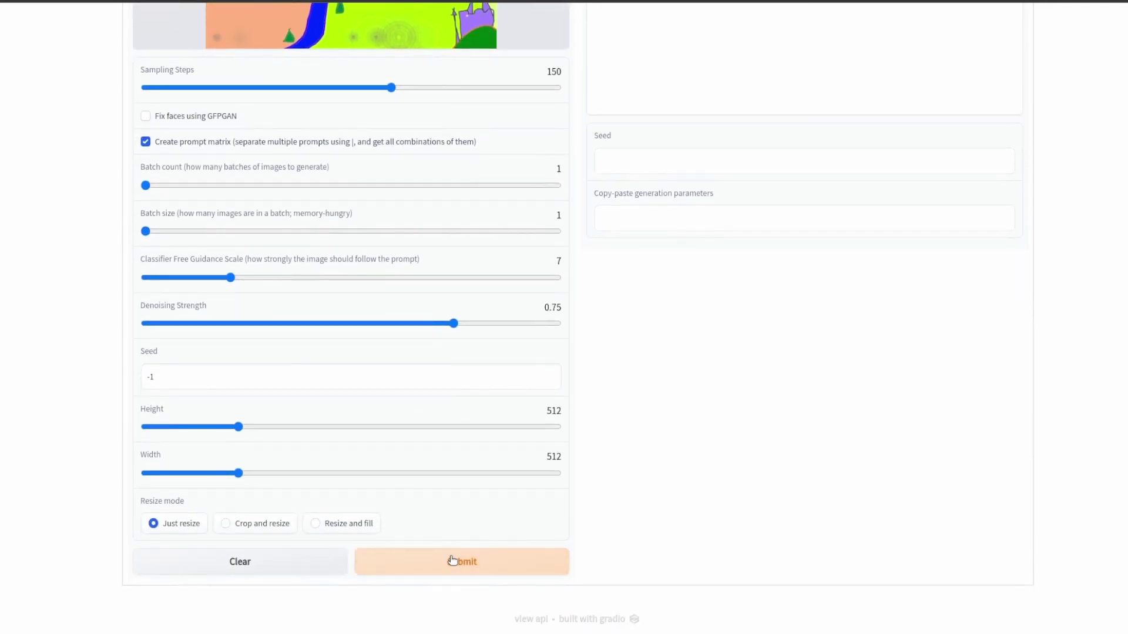
click(453, 558)
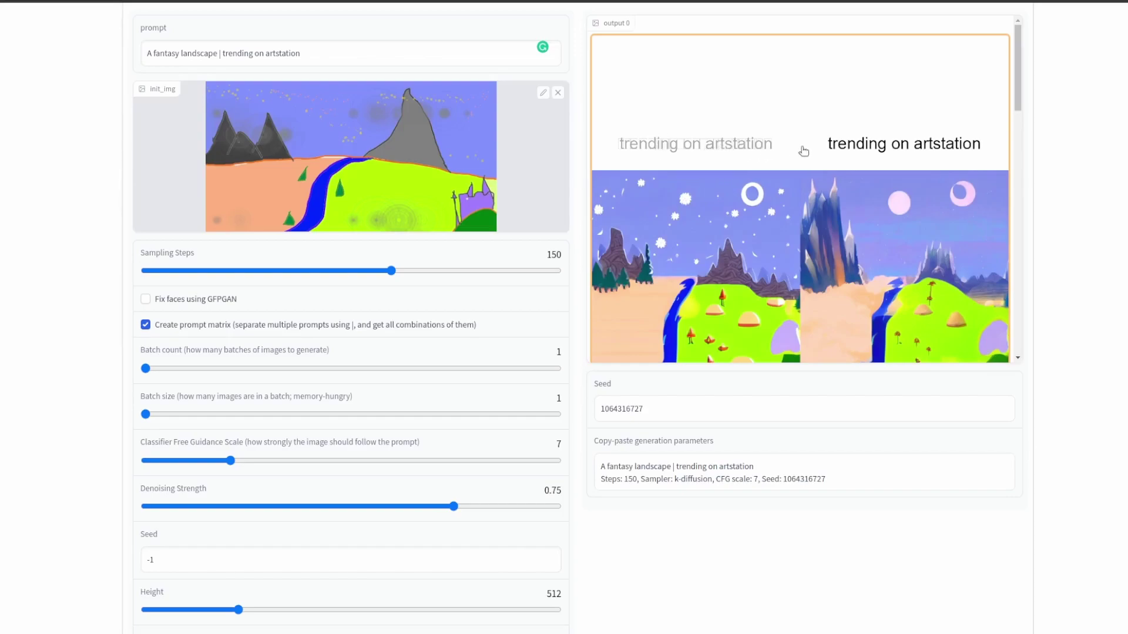
scroll(736, 131, up, 3)
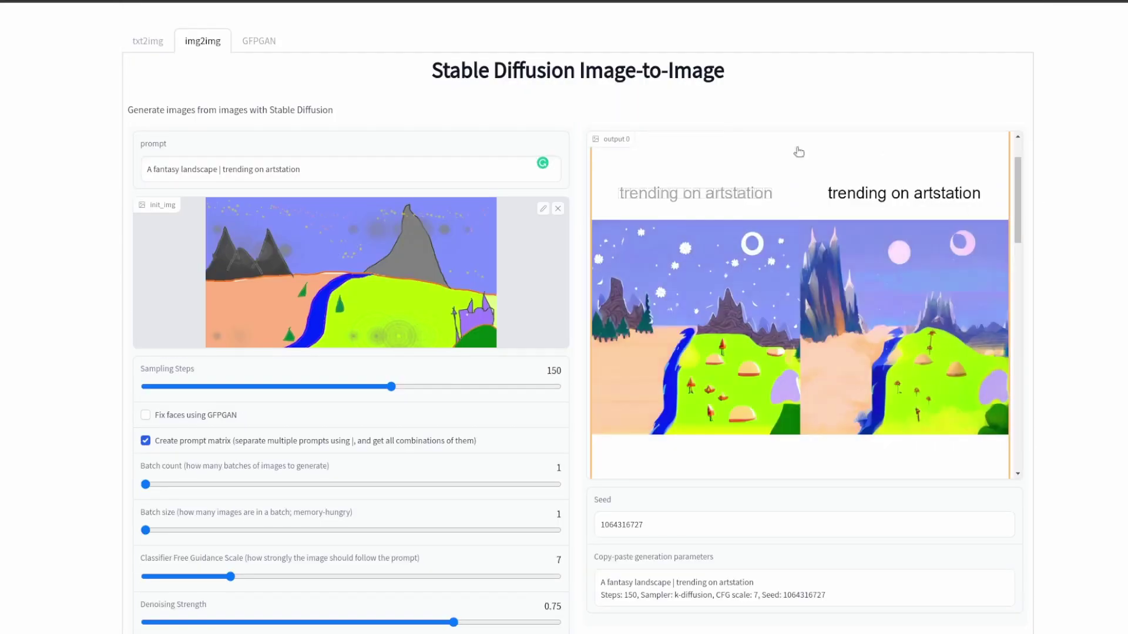
click(262, 41)
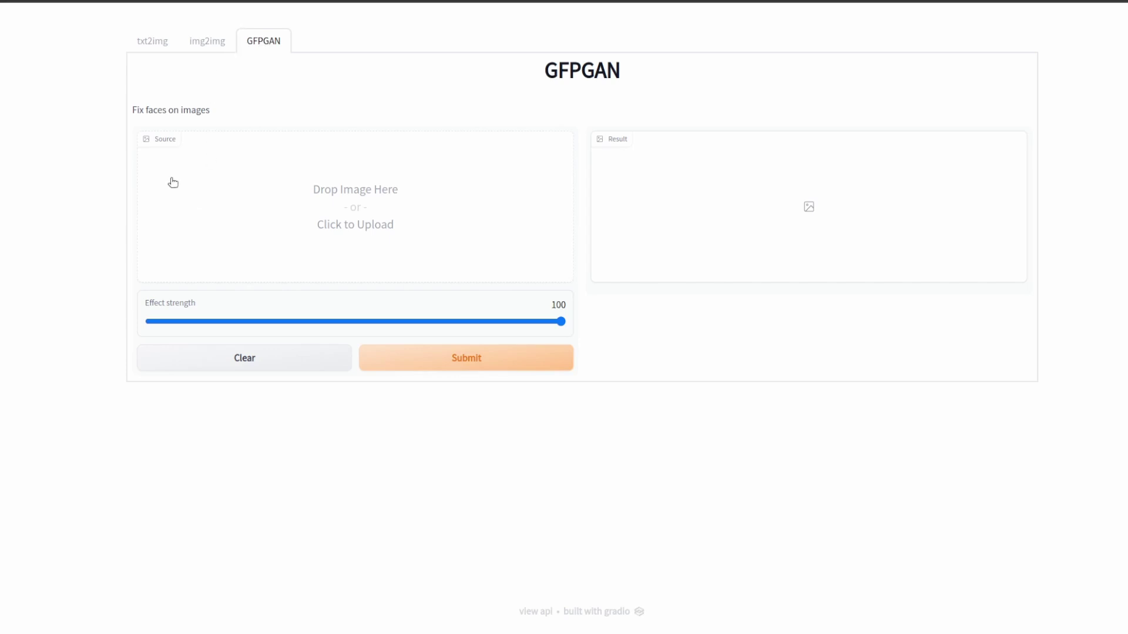